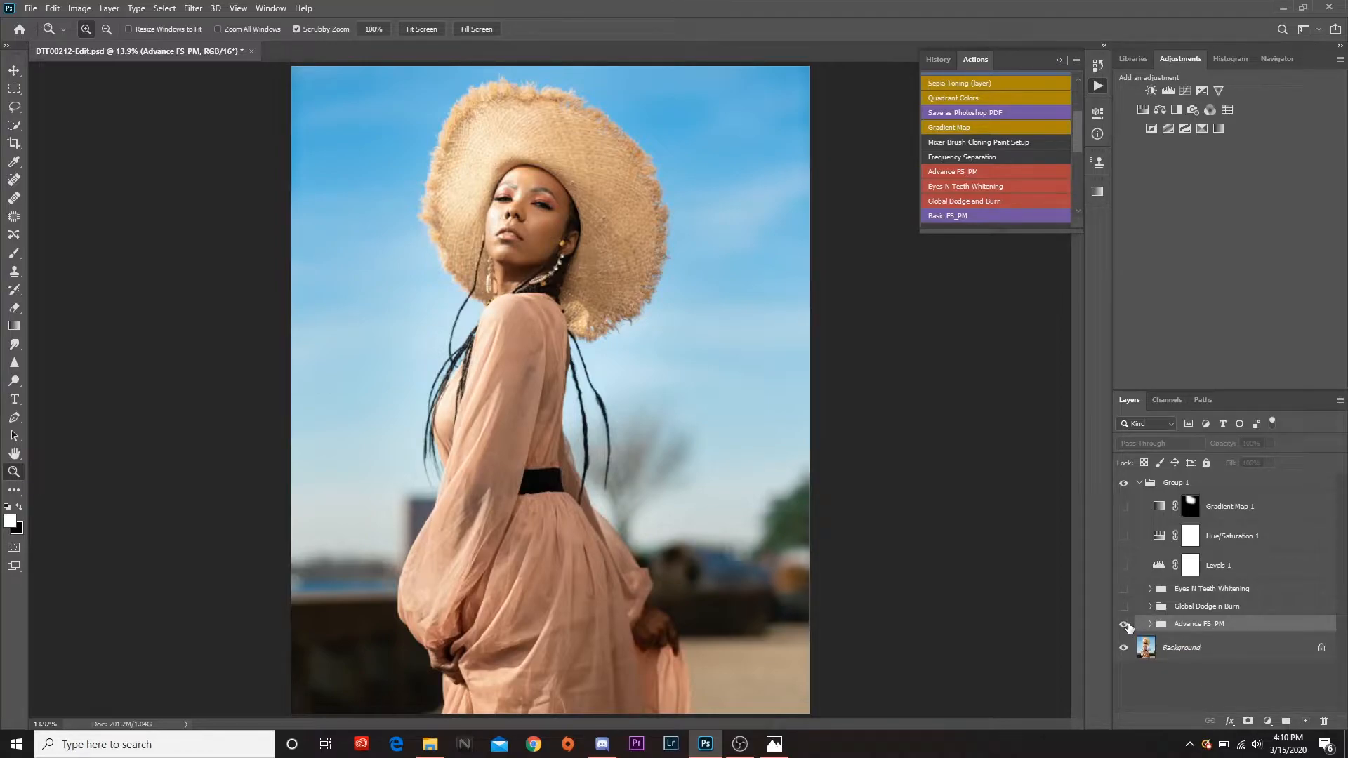
# Compare the woman's face with and without the Advance FS_PM group, leaving the group visible
pyautogui.click(1125, 624)
pyautogui.click(1126, 624)
pyautogui.press('super')
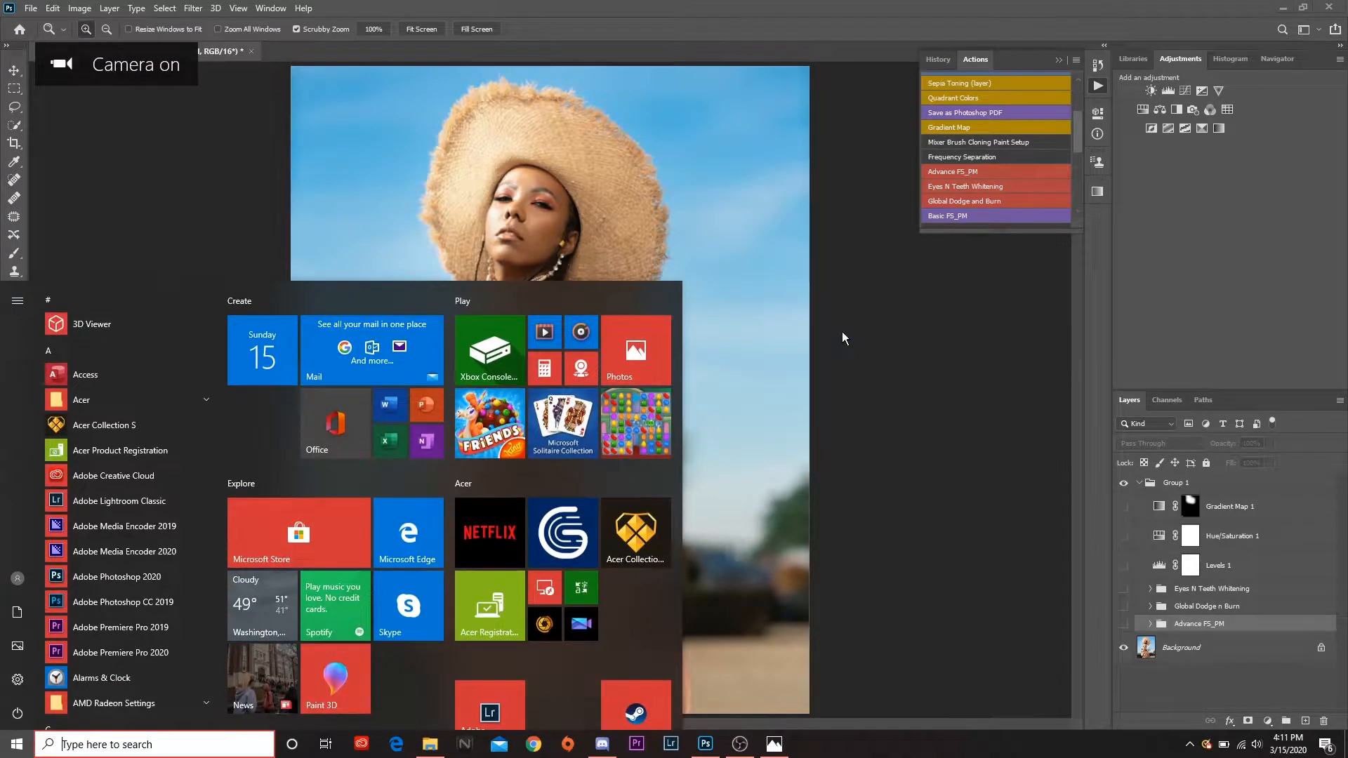
pyautogui.click(841, 331)
pyautogui.moveTo(532, 212); pyautogui.dragTo(602, 231)
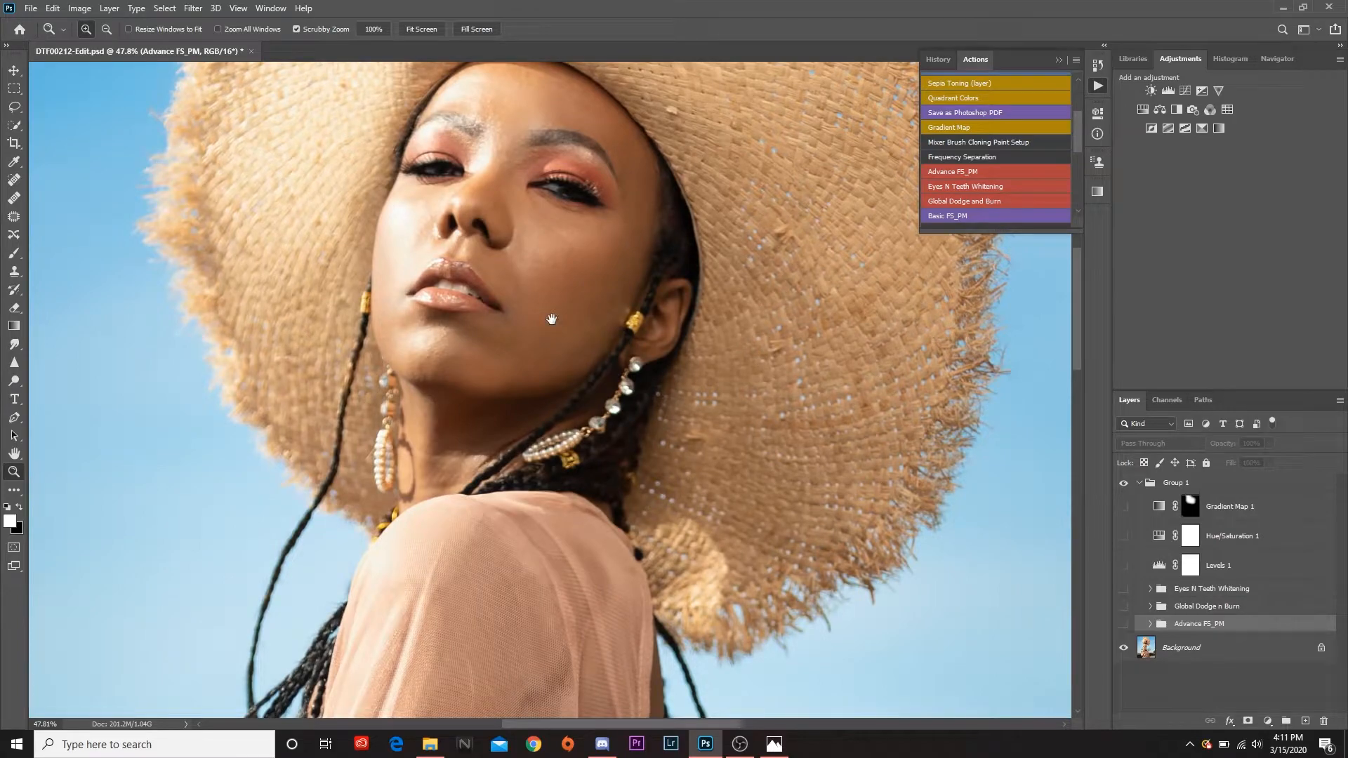
pyautogui.scroll(2, 553, 321)
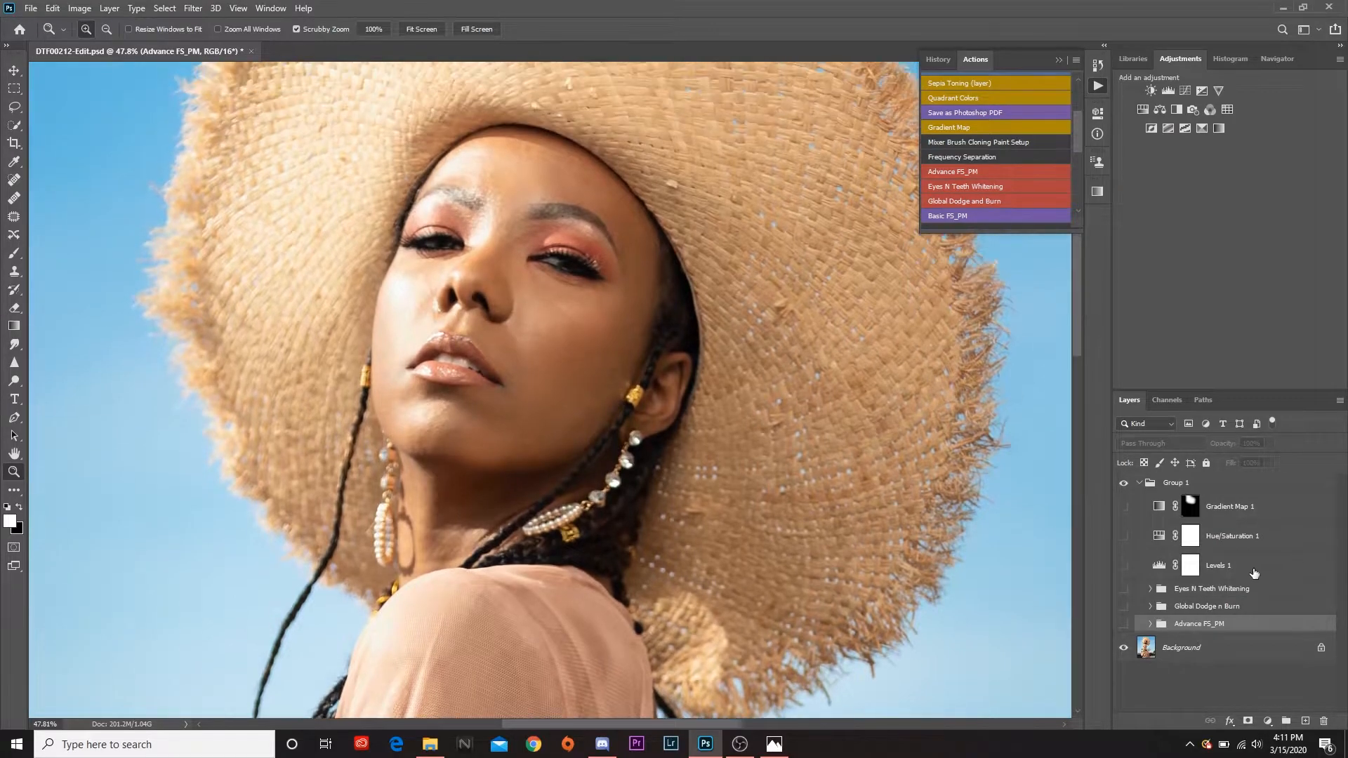
pyautogui.click(1123, 625)
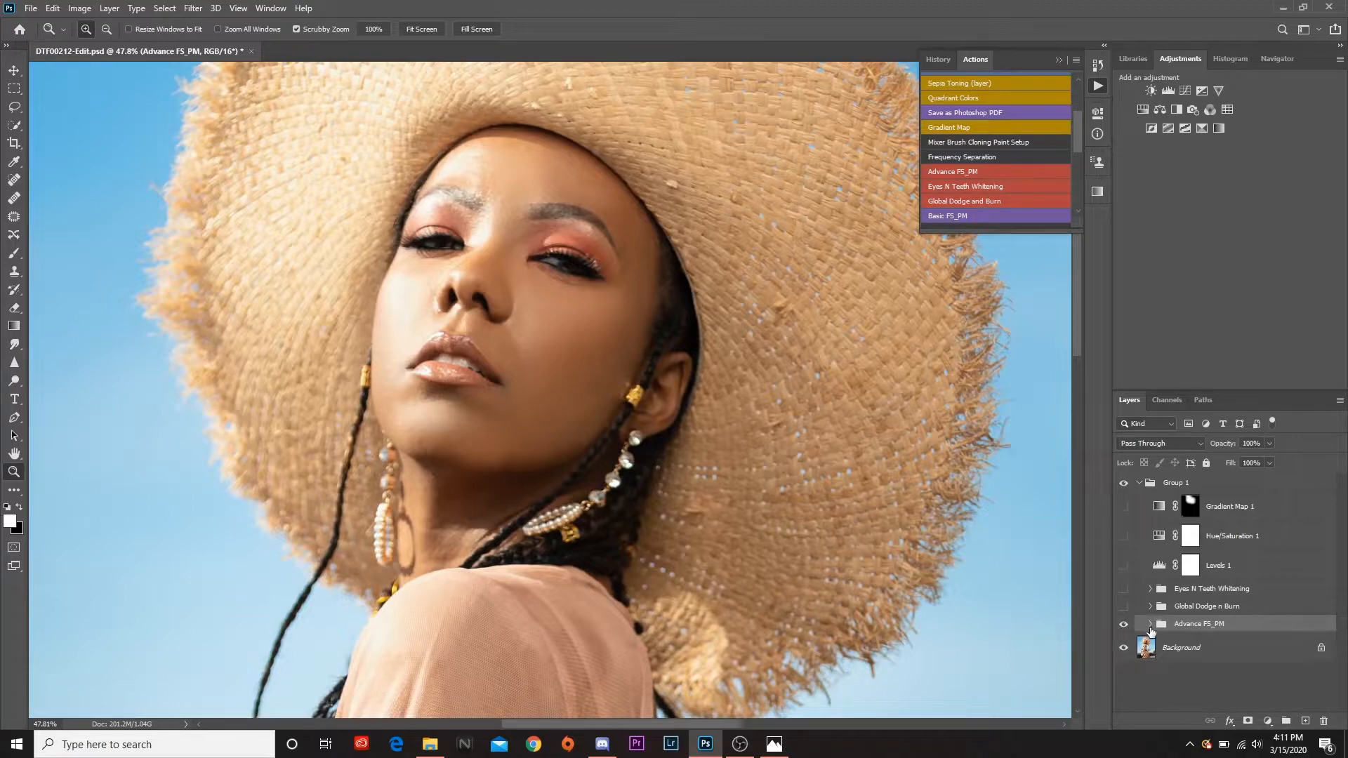
# Expand the Advance FS_PM group and compare the skin with and without High Frequency copy while Low Frequency copy is hidden
pyautogui.click(1149, 625)
pyautogui.scroll(-2, 1223, 586)
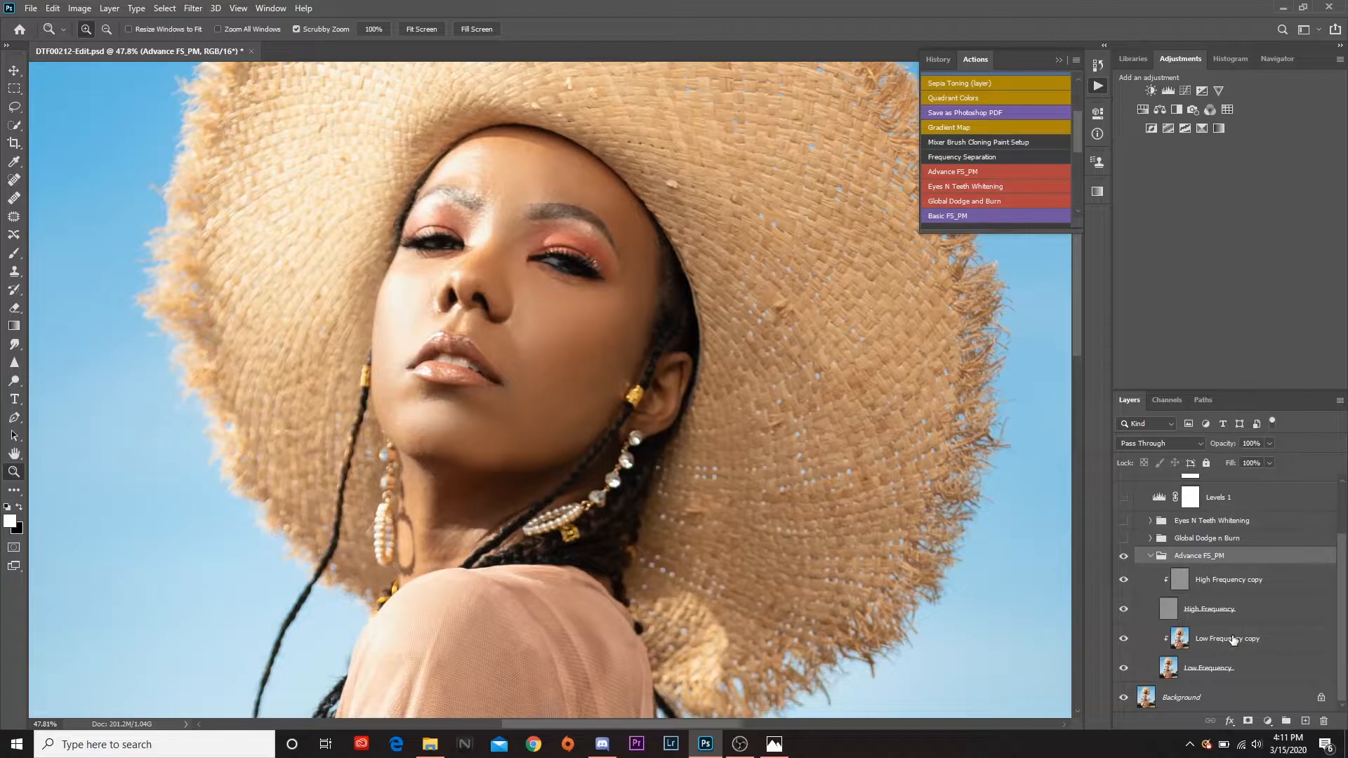
pyautogui.click(1217, 595)
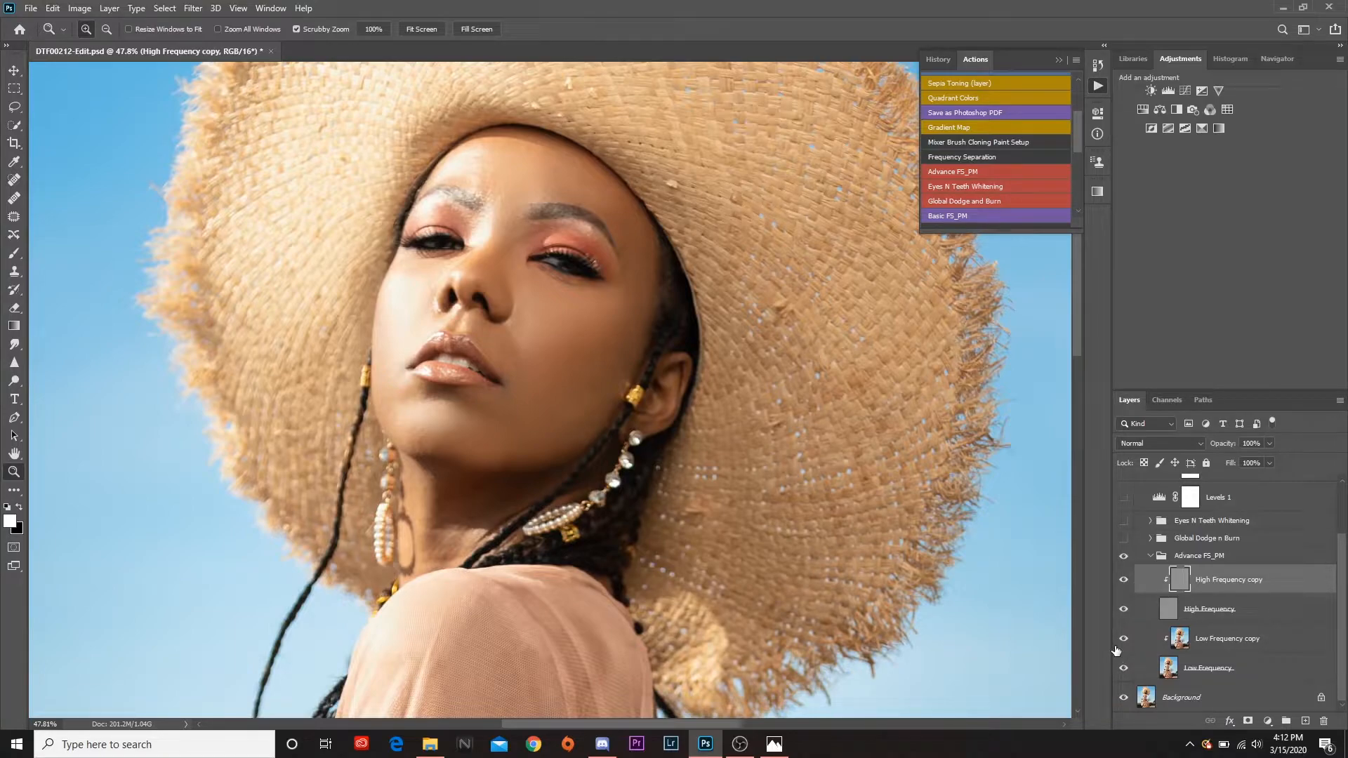
pyautogui.click(1123, 581)
pyautogui.click(1123, 638)
pyautogui.click(1123, 581)
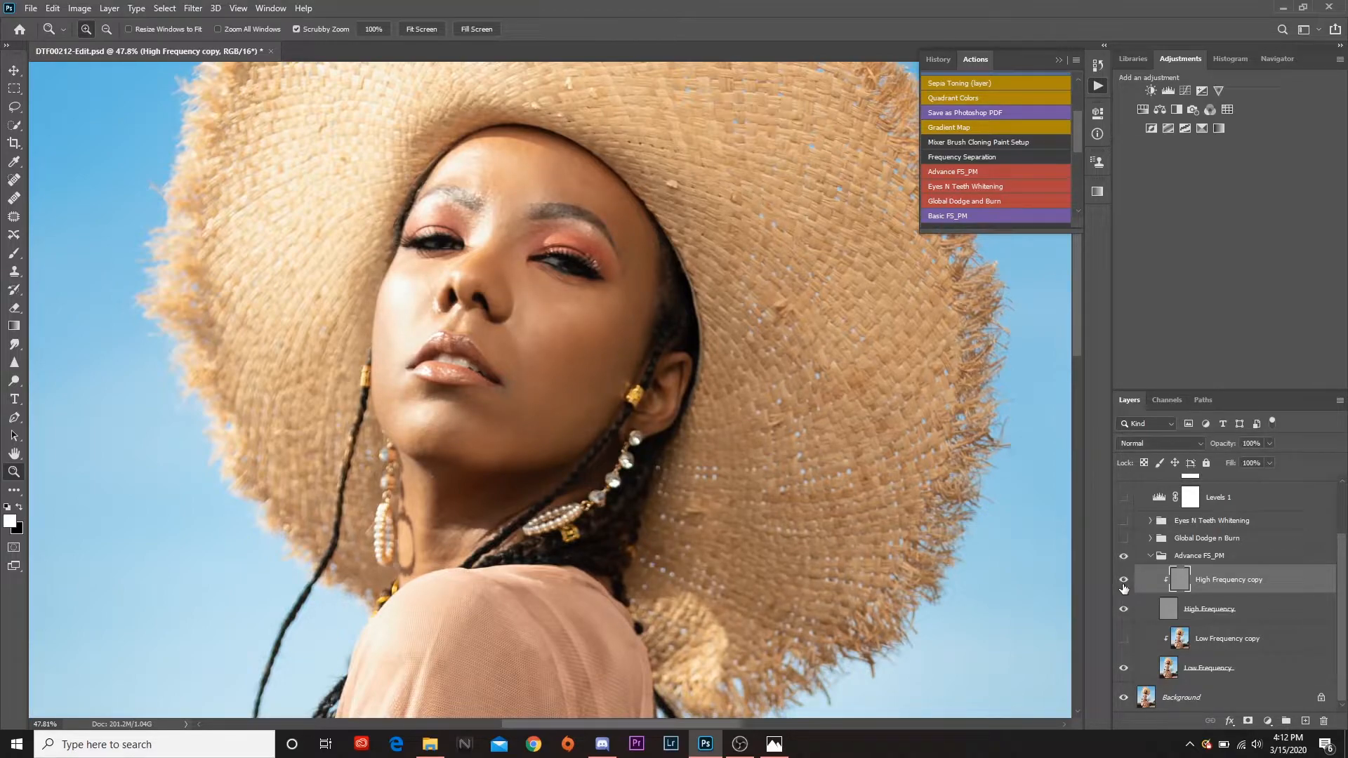
pyautogui.click(1124, 581)
pyautogui.click(1124, 581)
pyautogui.click(1124, 581)
pyautogui.click(1124, 581)
pyautogui.click(1124, 581)
pyautogui.click(1123, 581)
# Compare the skin with and without the Low Frequency copy layer, leaving it visible, and collapse the Advance FS_PM group
pyautogui.click(1123, 640)
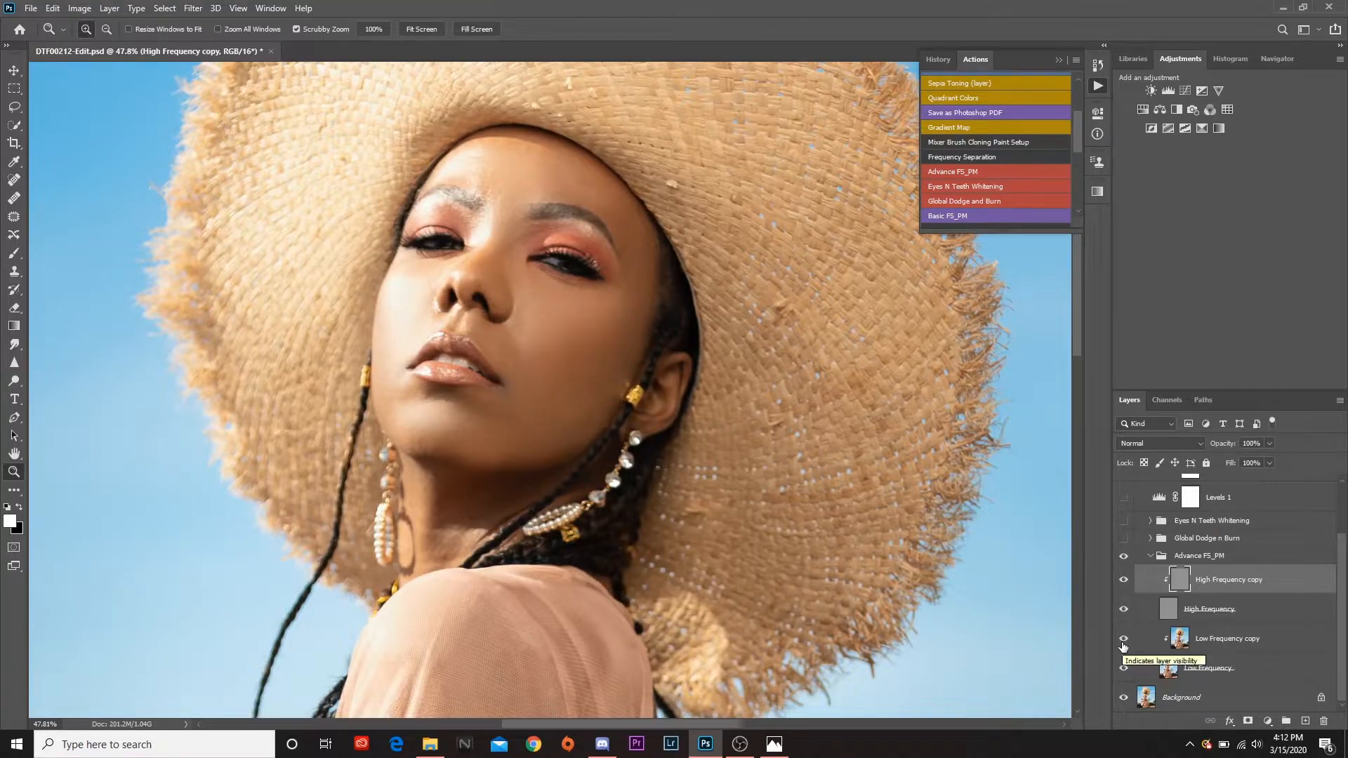
pyautogui.click(1122, 642)
pyautogui.click(1122, 645)
pyautogui.click(1122, 642)
pyautogui.click(1122, 641)
pyautogui.click(1154, 558)
pyautogui.click(1151, 557)
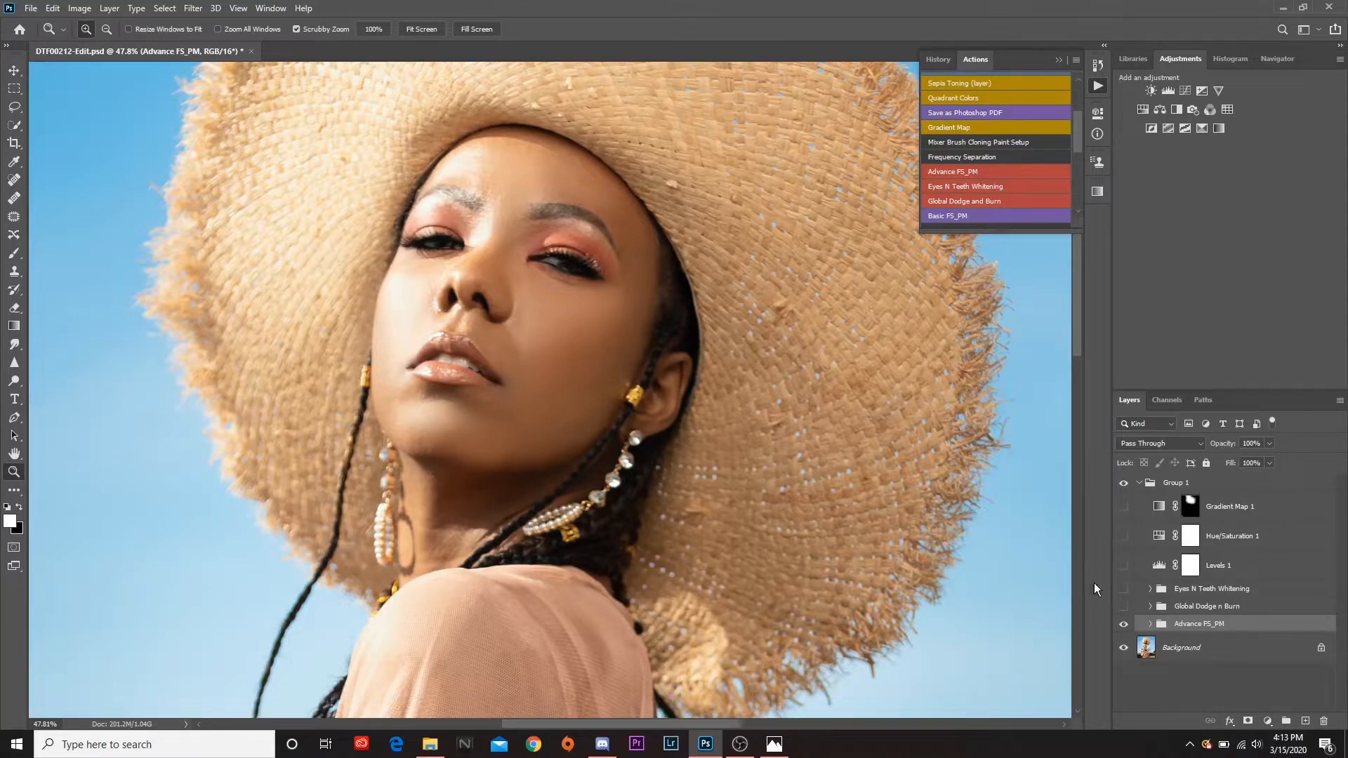
# Compare the portrait with and without the Global Dodge n Burn group, leaving the group visible
pyautogui.click(1123, 606)
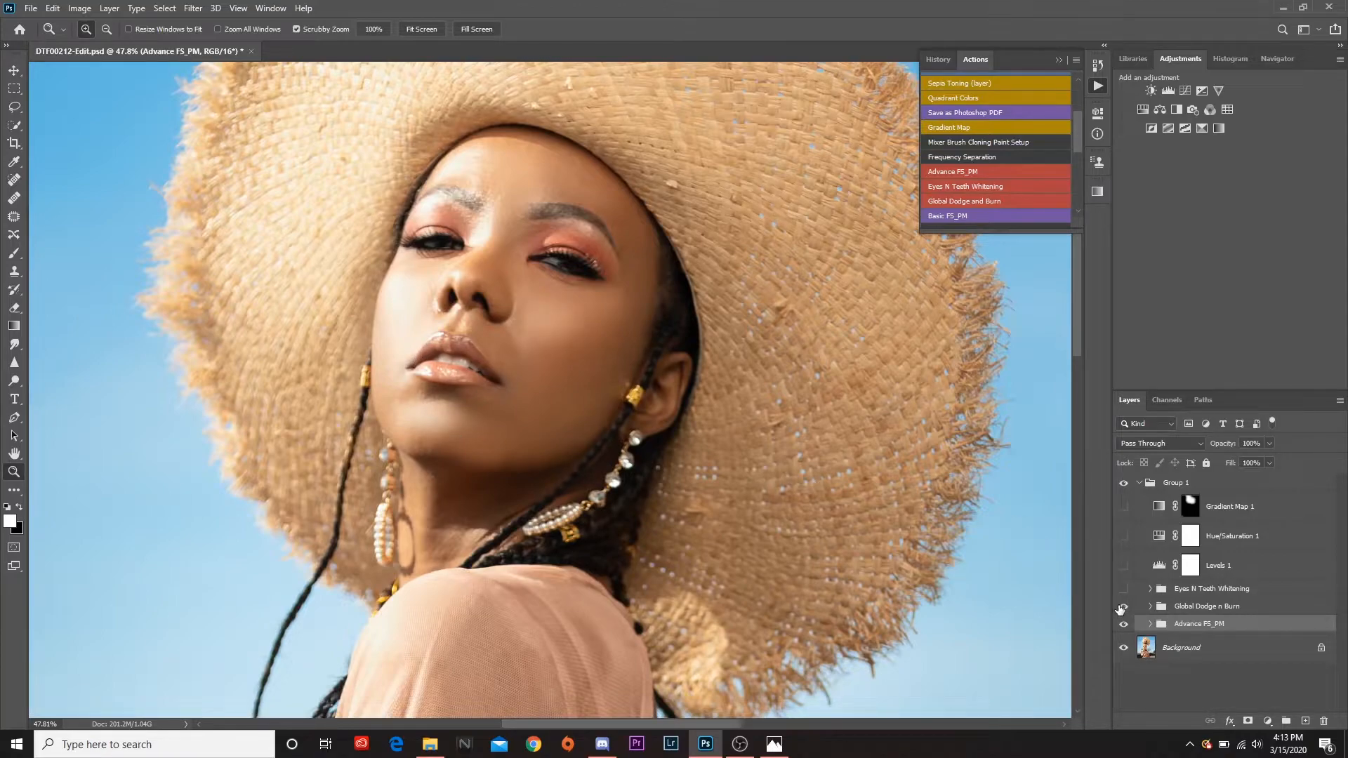
pyautogui.click(1123, 606)
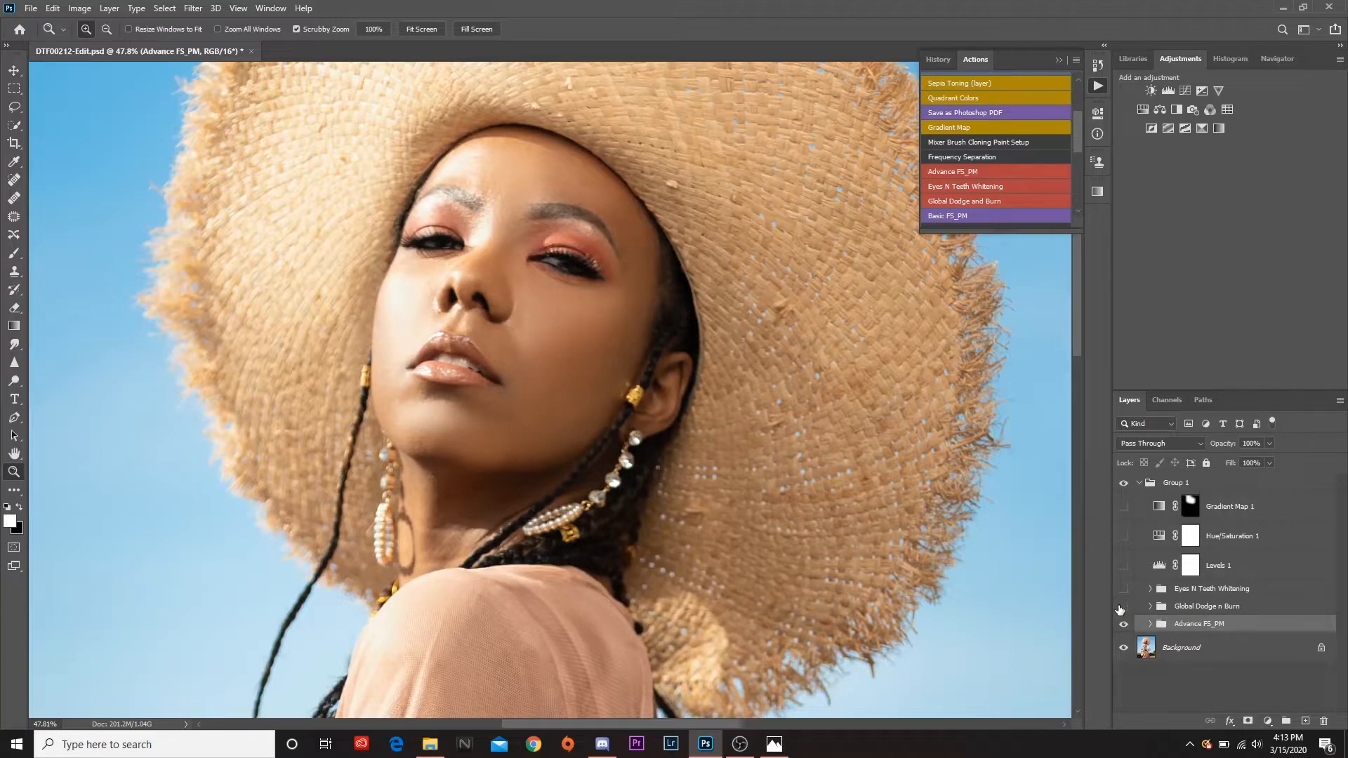
pyautogui.click(1122, 606)
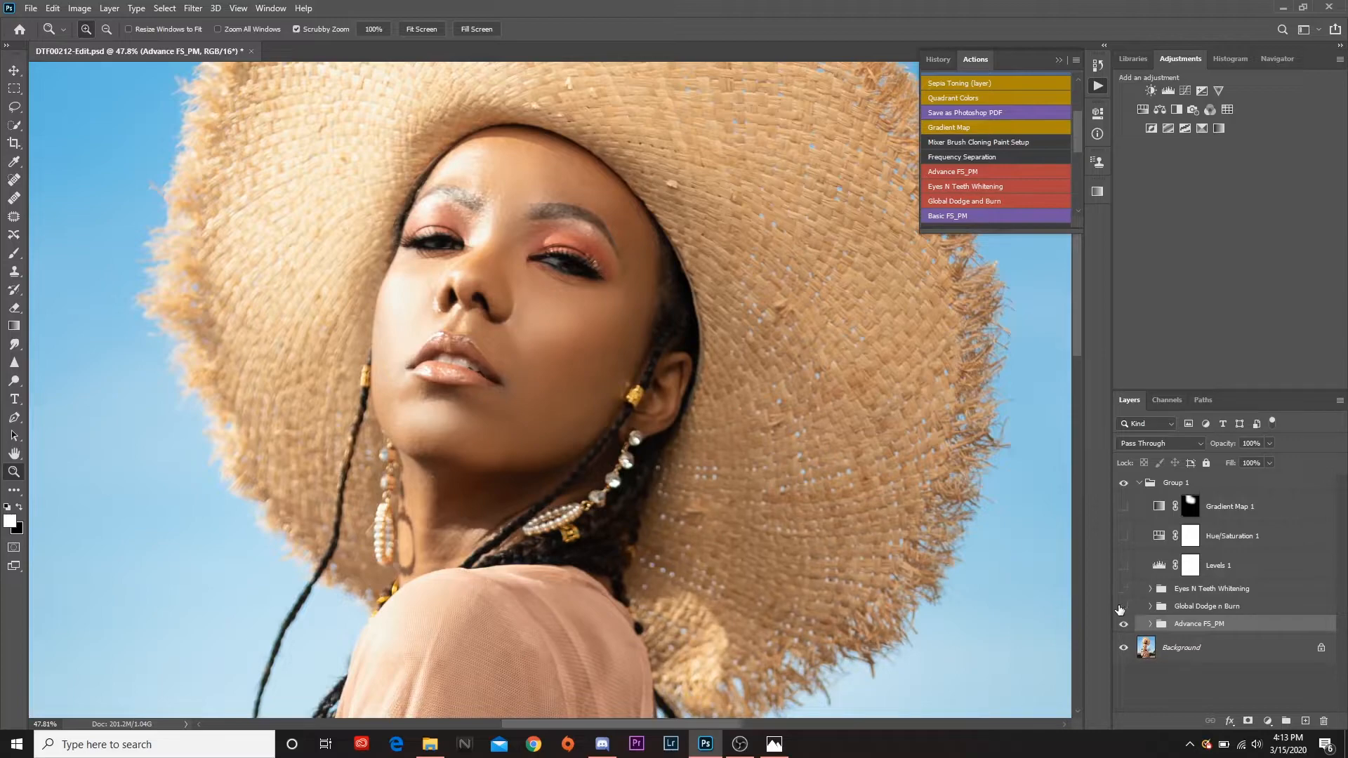
pyautogui.click(1122, 606)
pyautogui.click(1122, 606)
pyautogui.click(1122, 606)
# Compare the eyes and teeth up close with and without the Eyes N Teeth Whitening group, leaving it visible
pyautogui.moveTo(1076, 305); pyautogui.dragTo(1076, 293)
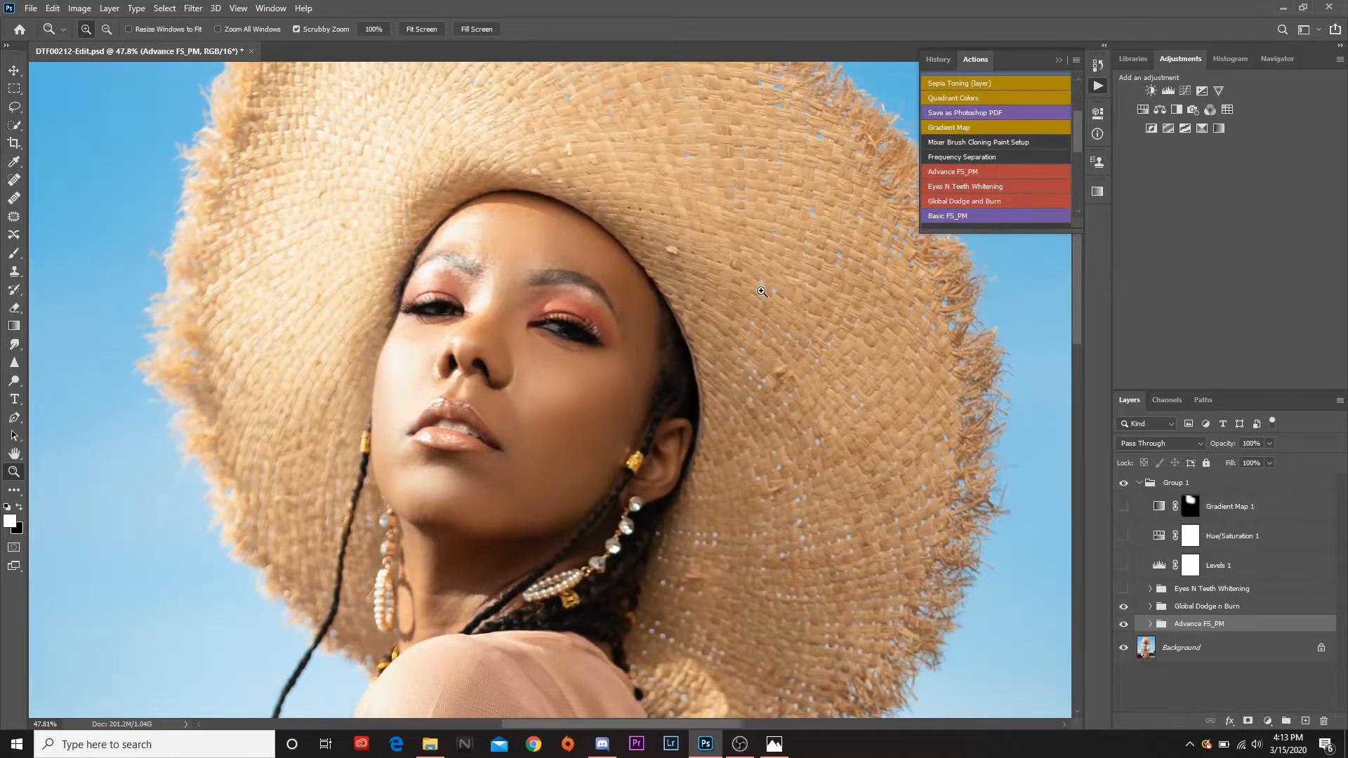
pyautogui.moveTo(520, 332); pyautogui.dragTo(556, 358)
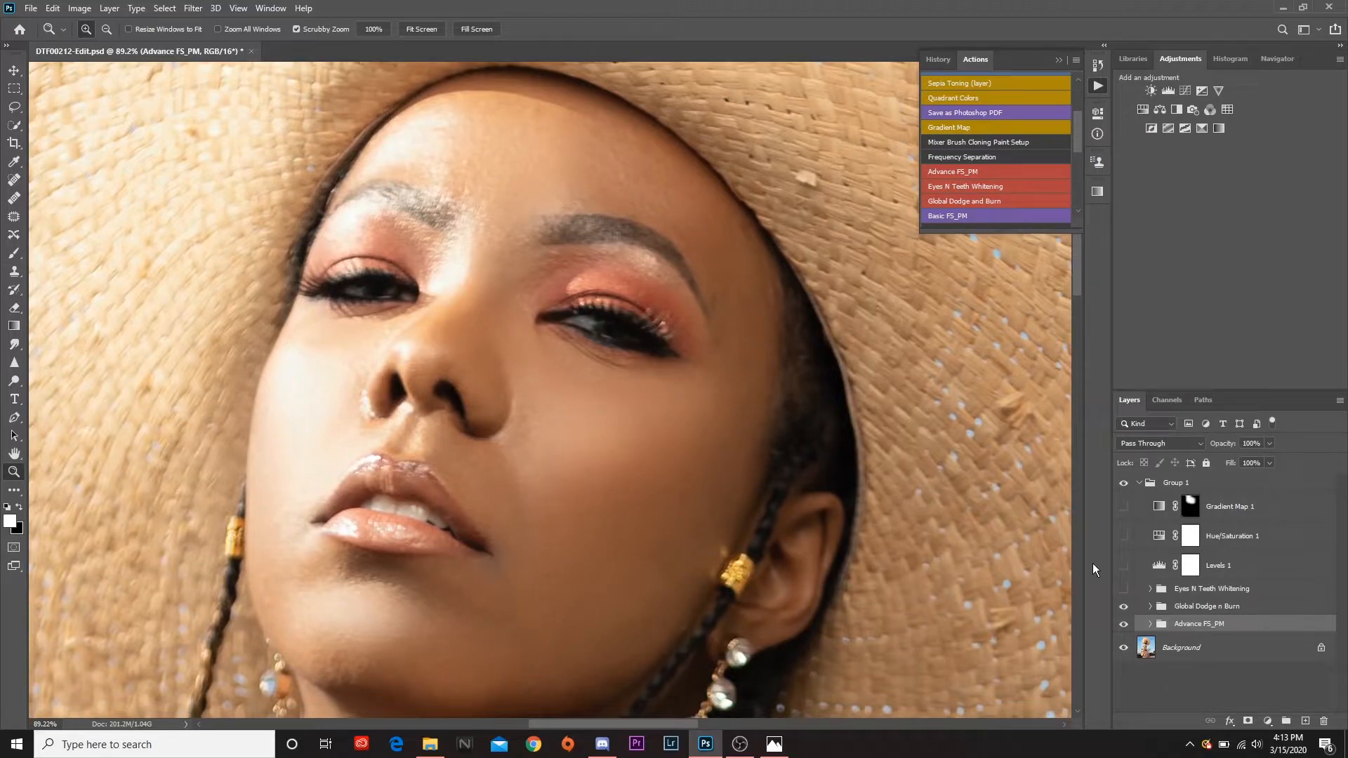
pyautogui.click(1123, 589)
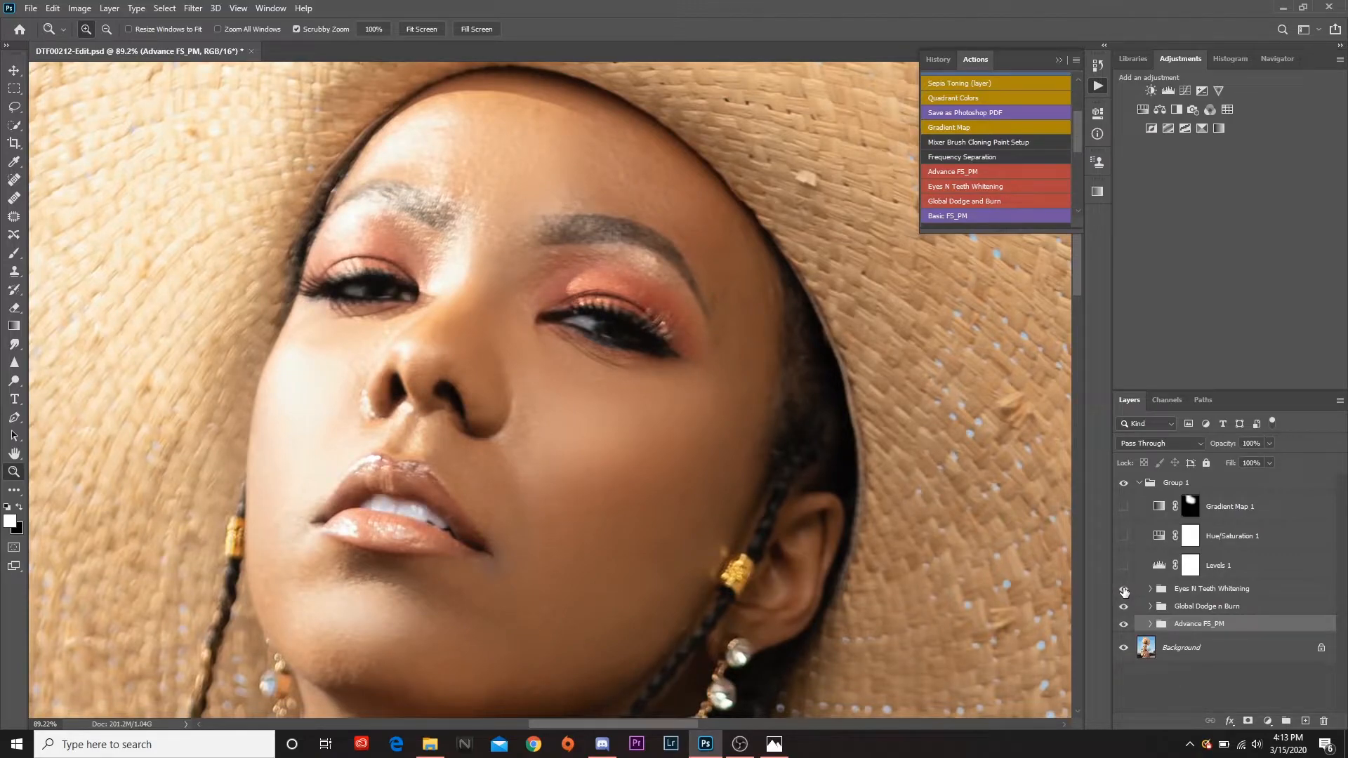
pyautogui.click(1123, 589)
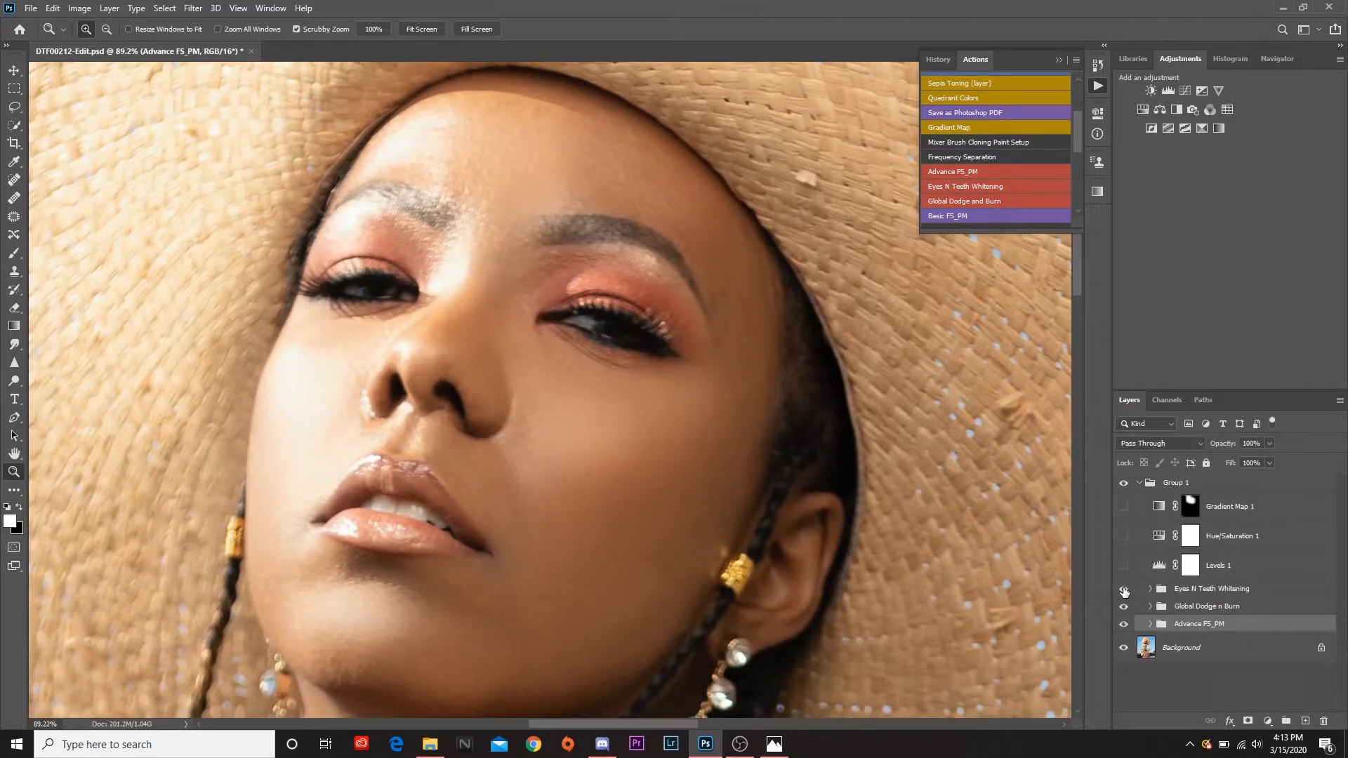
pyautogui.click(1124, 589)
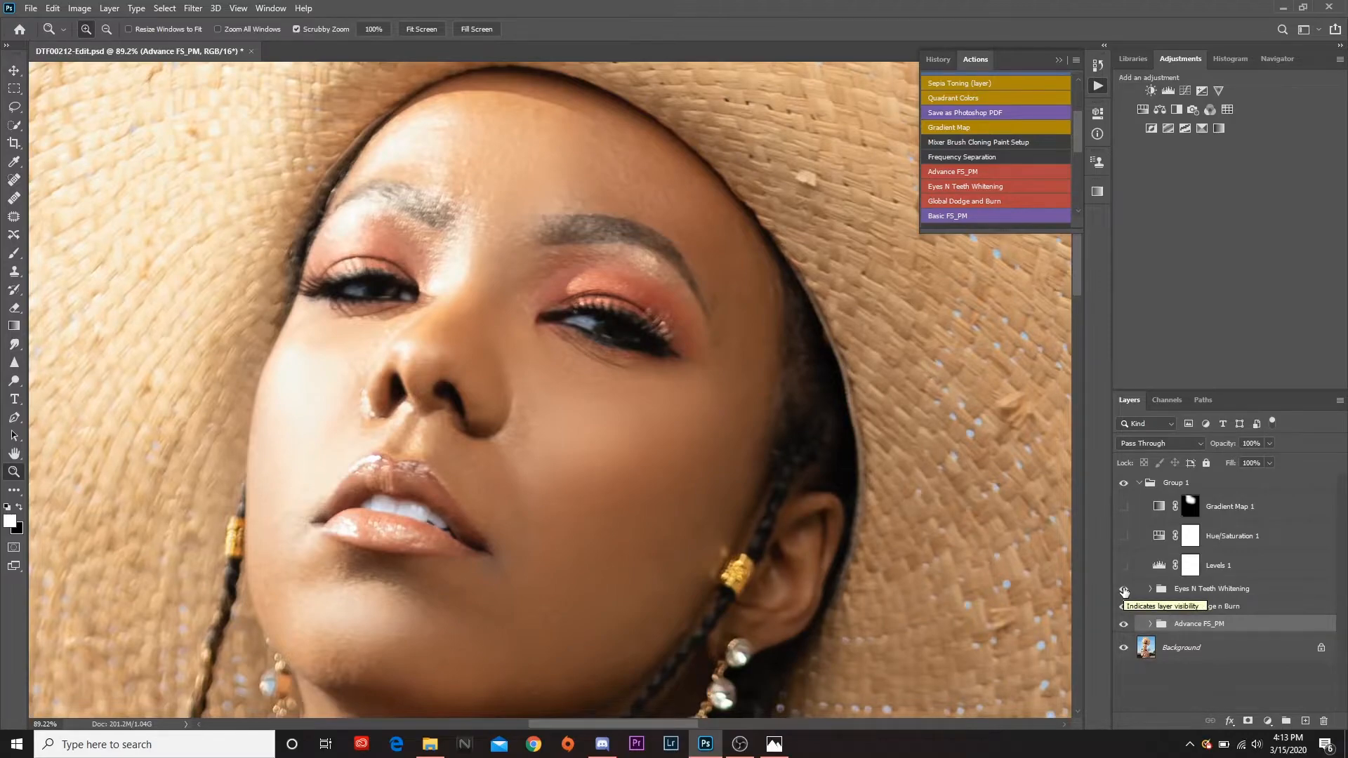
# Examine the settings of the Levels 1 adjustment layer with the whole photo in view
pyautogui.hotkey('ctrl', '0')
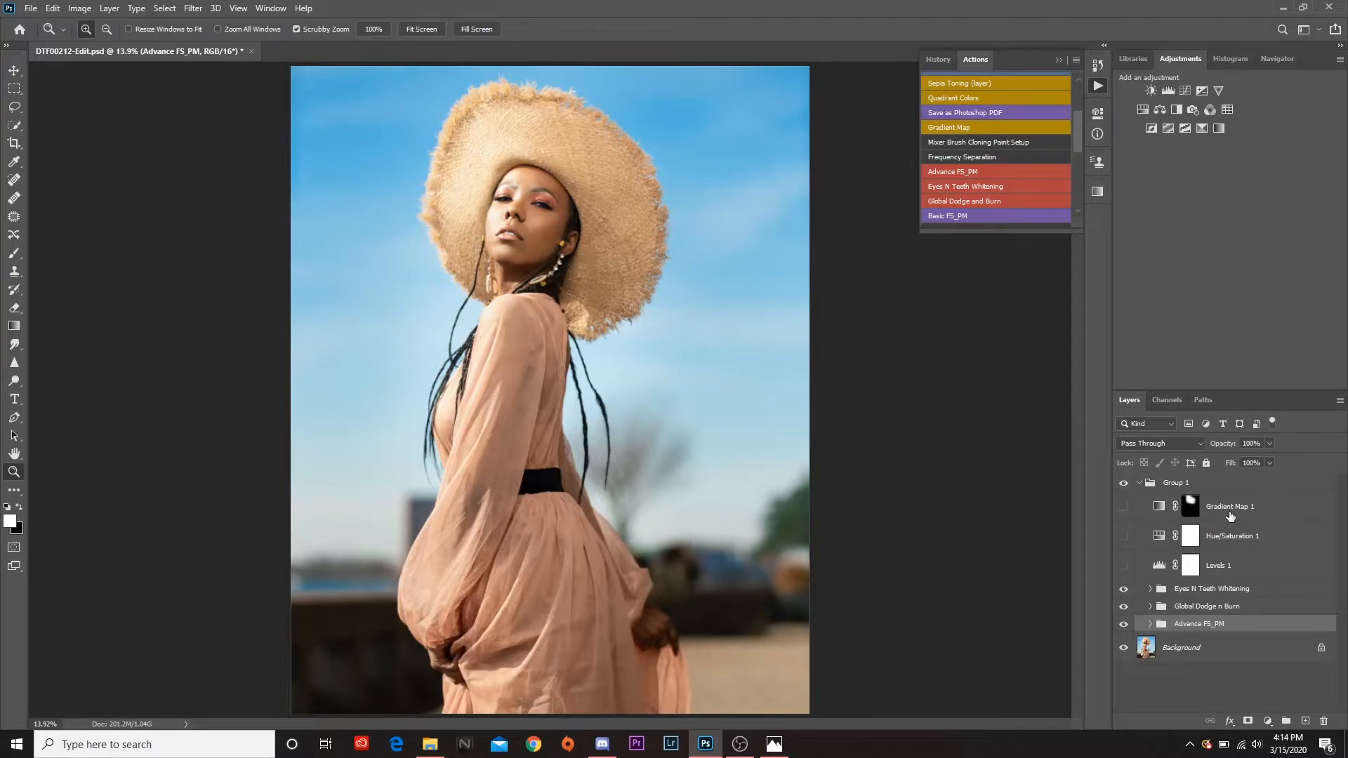
pyautogui.doubleClick(1159, 566)
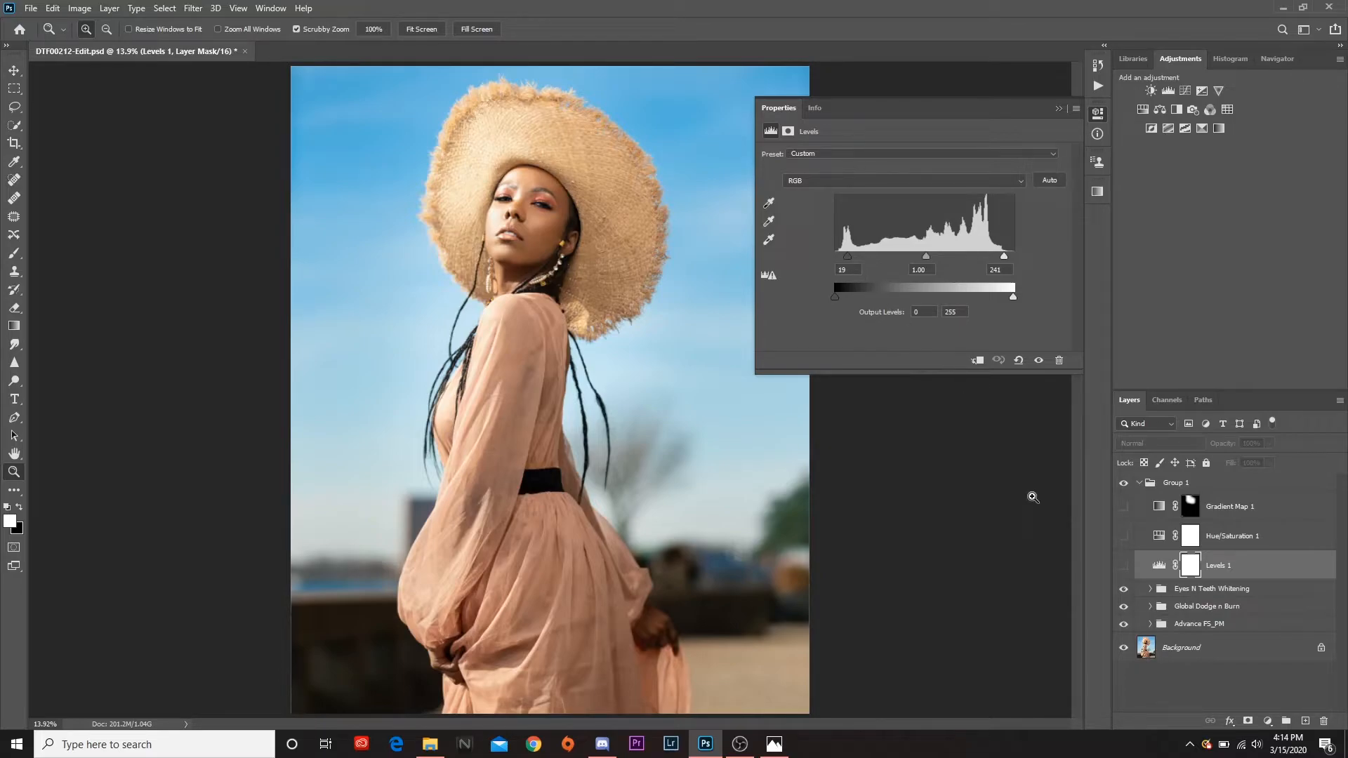
pyautogui.click(1097, 113)
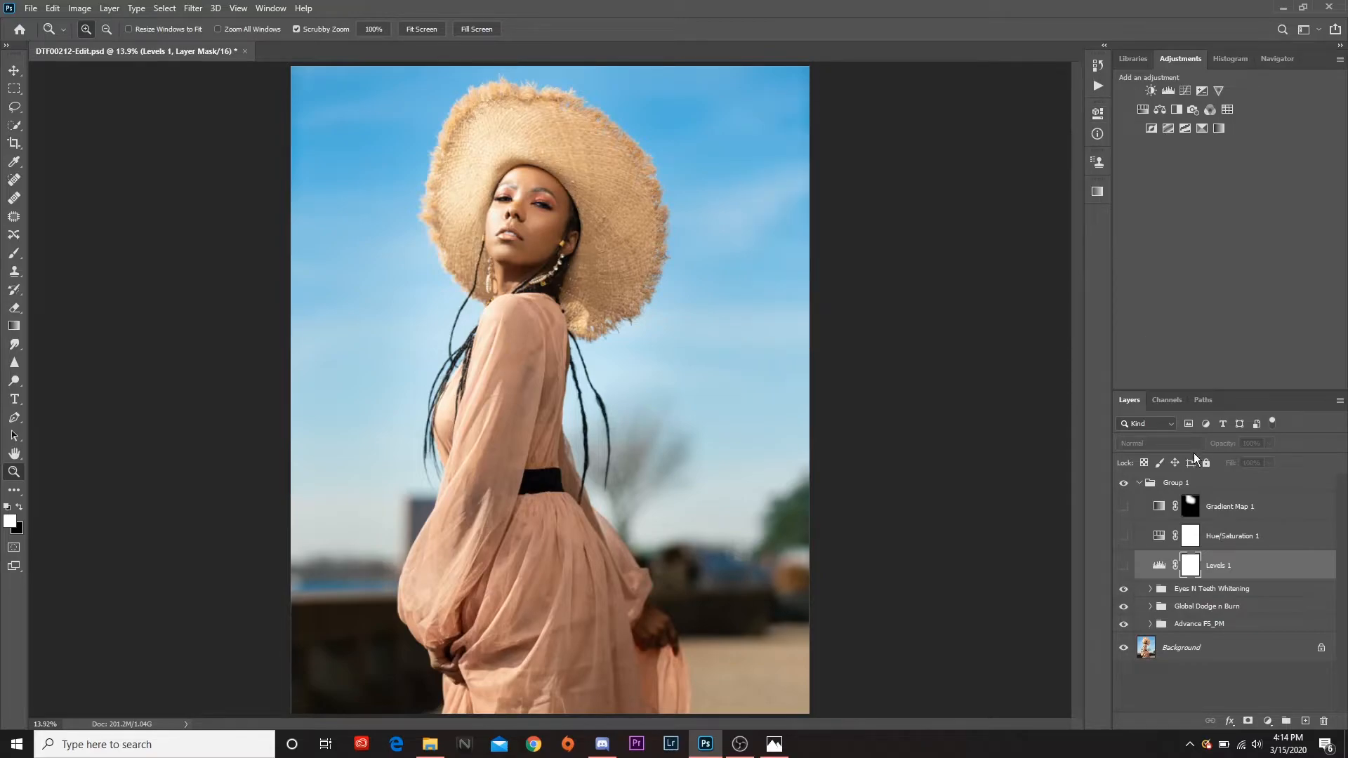
# Compare the photo's contrast with and without the Levels 1 adjustment, leaving the layer visible
pyautogui.click(1124, 565)
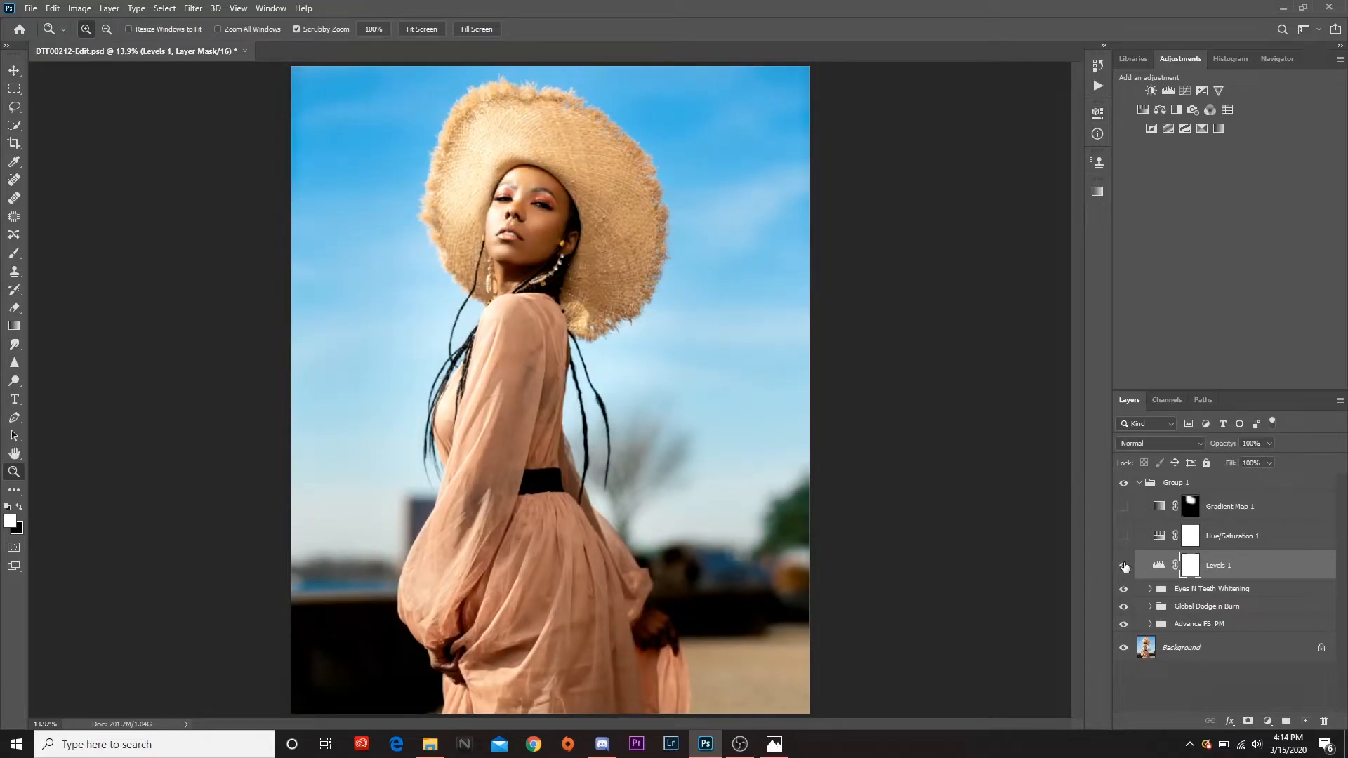
pyautogui.click(1124, 566)
pyautogui.click(1124, 566)
pyautogui.click(1123, 566)
pyautogui.click(1124, 565)
pyautogui.click(1123, 566)
pyautogui.click(1123, 565)
pyautogui.click(1124, 566)
# Review the Hue/Saturation 1 settings and compare the photo with and without that adjustment, leaving the layer visible
pyautogui.doubleClick(1159, 538)
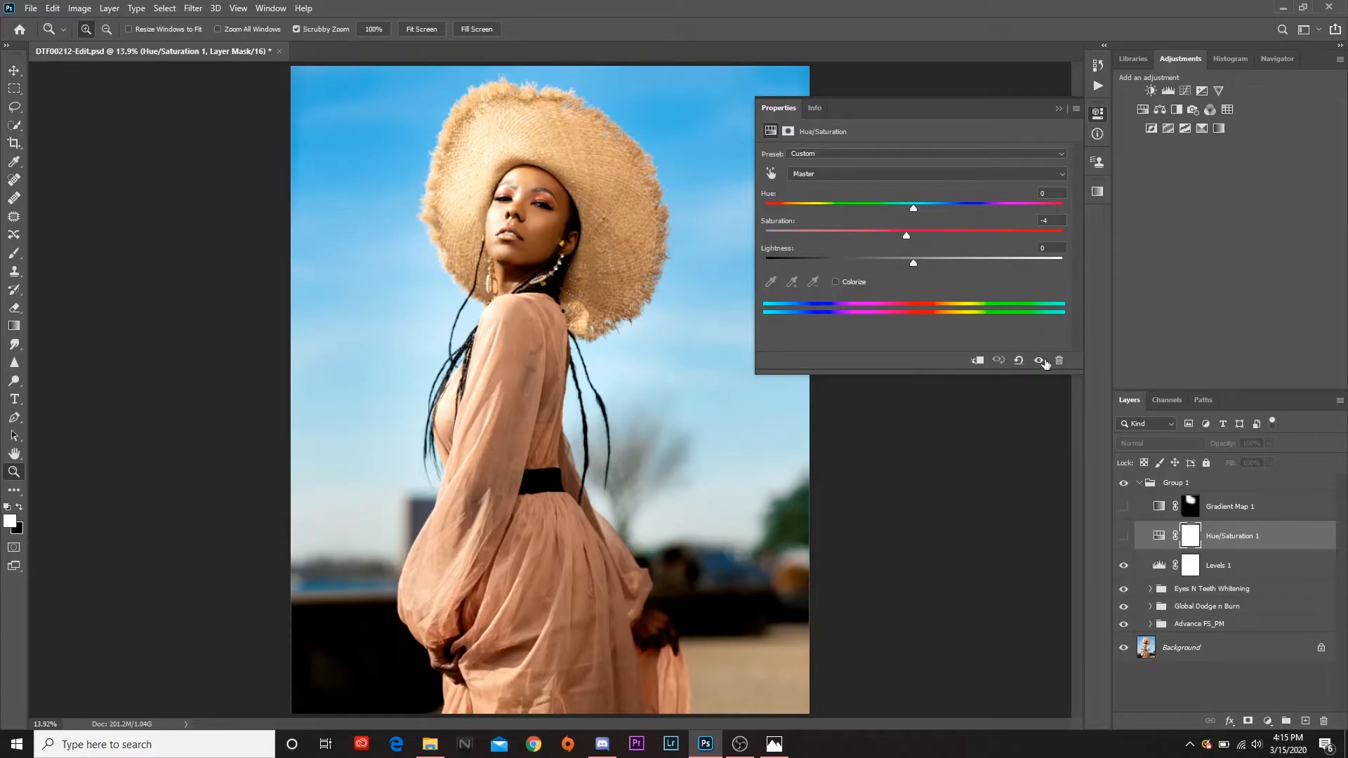
pyautogui.click(1124, 536)
pyautogui.click(1124, 536)
pyautogui.click(1124, 537)
pyautogui.click(1124, 537)
pyautogui.click(1124, 536)
pyautogui.click(1123, 537)
pyautogui.click(1124, 537)
pyautogui.click(1123, 538)
pyautogui.click(1123, 537)
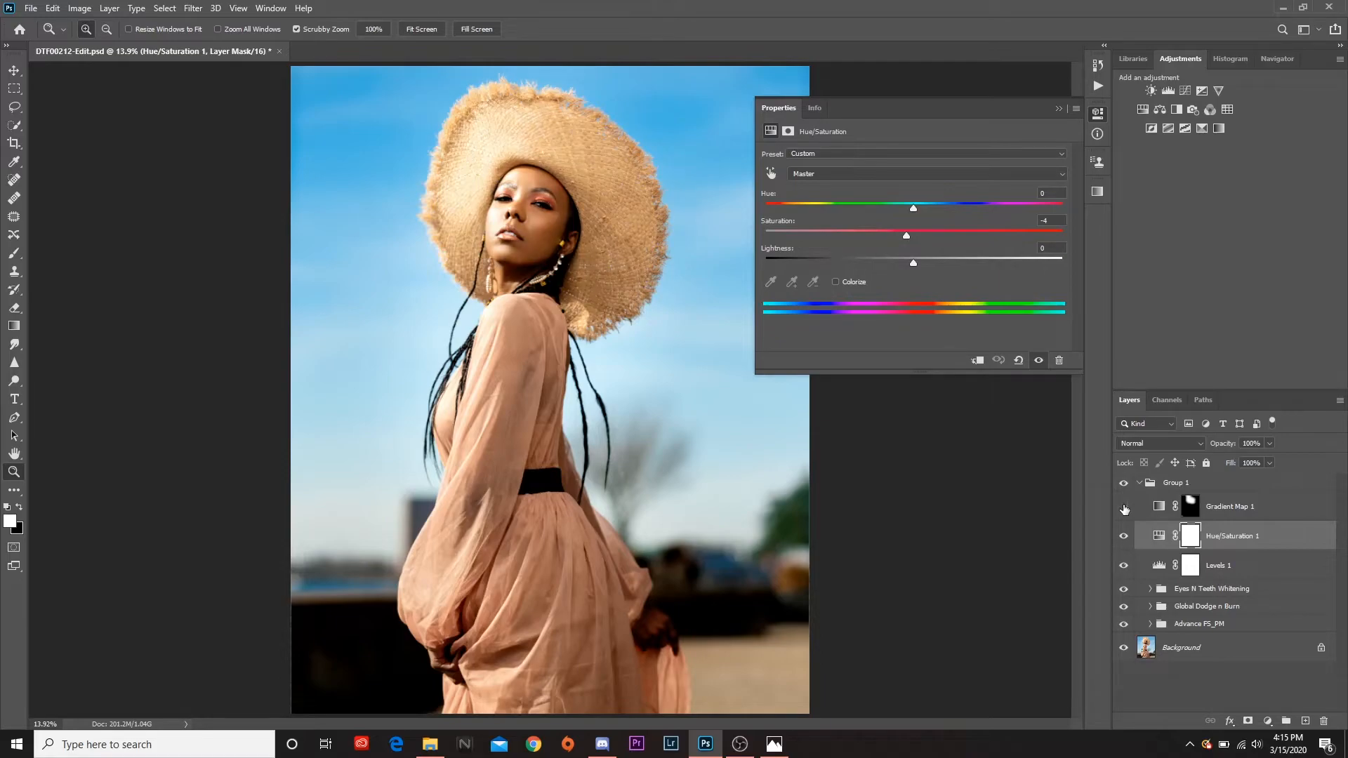
# Try a new Gradient Map adjustment with the Gold 2 preset from Photographic Toning under Legacy Gradients, and delete the test layer
pyautogui.click(1268, 722)
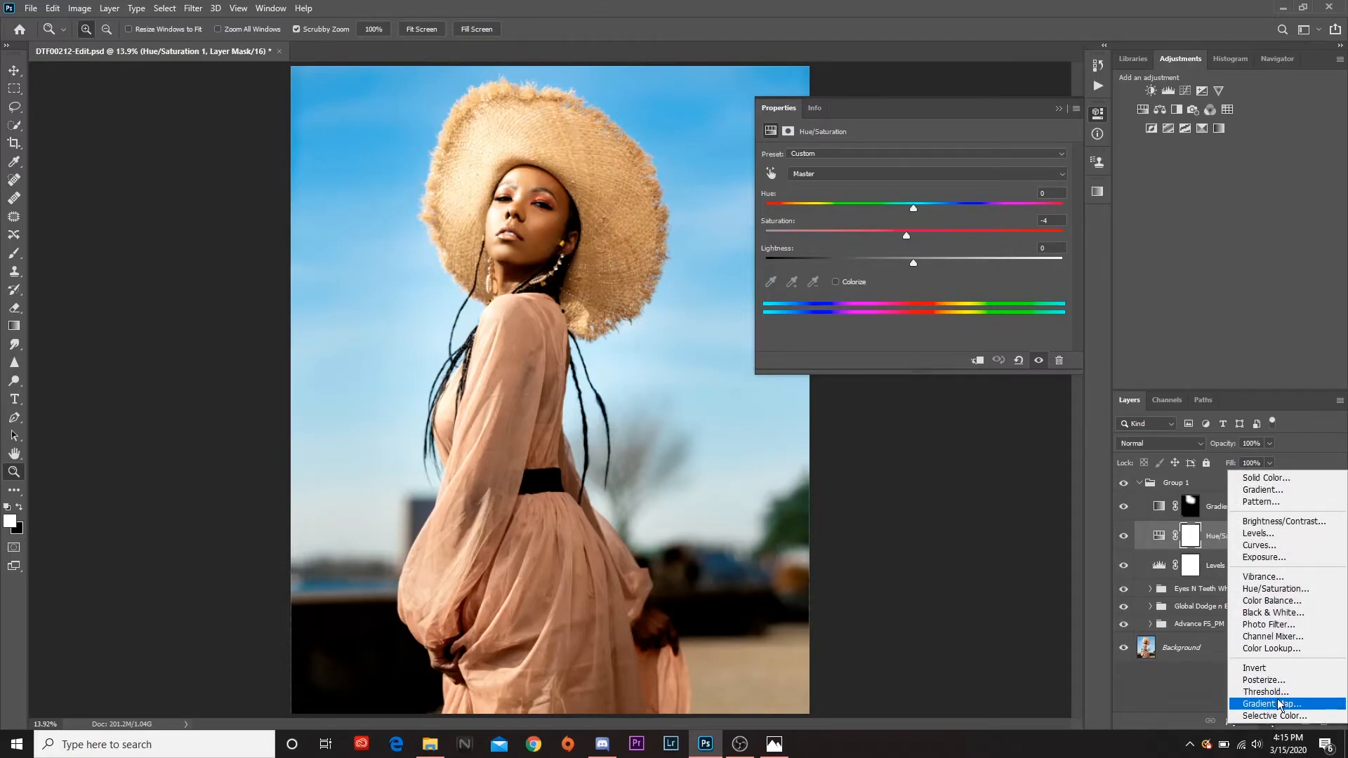
pyautogui.click(1279, 703)
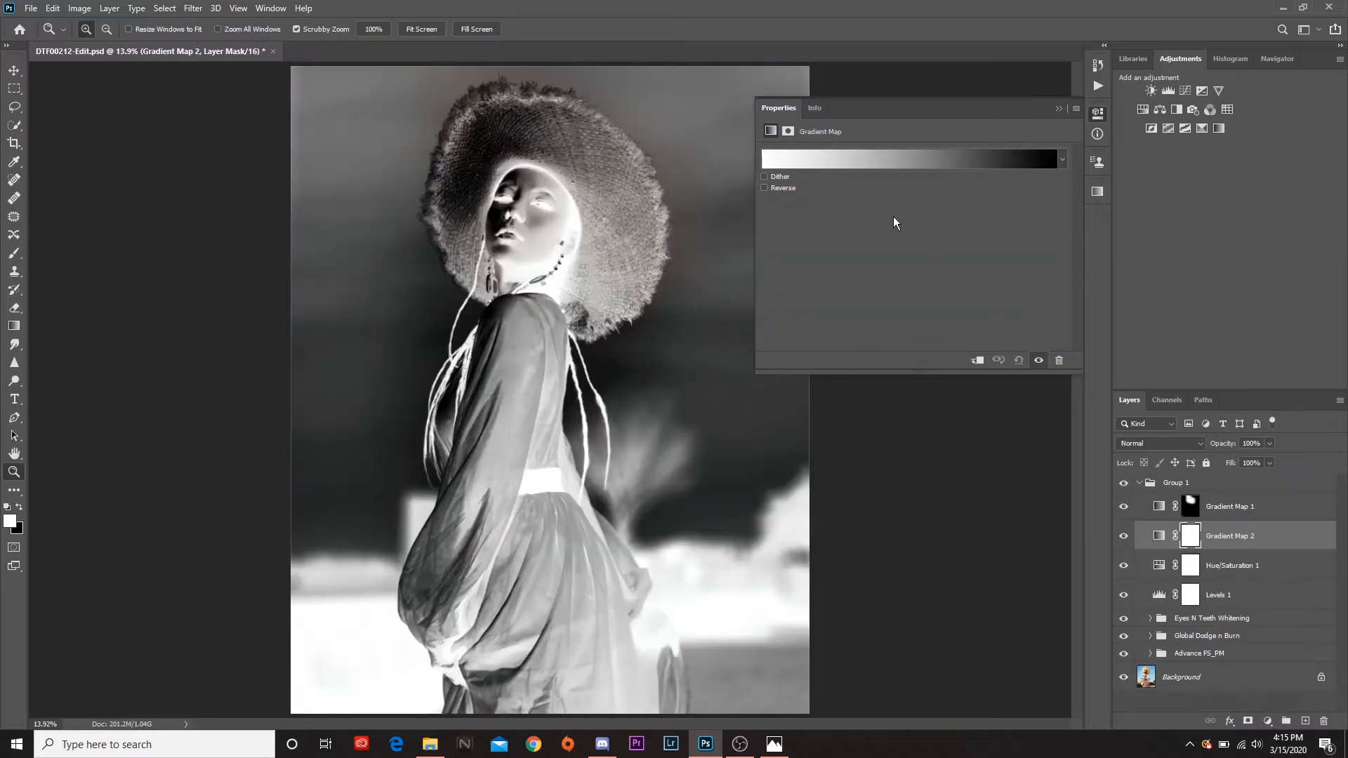
pyautogui.click(904, 163)
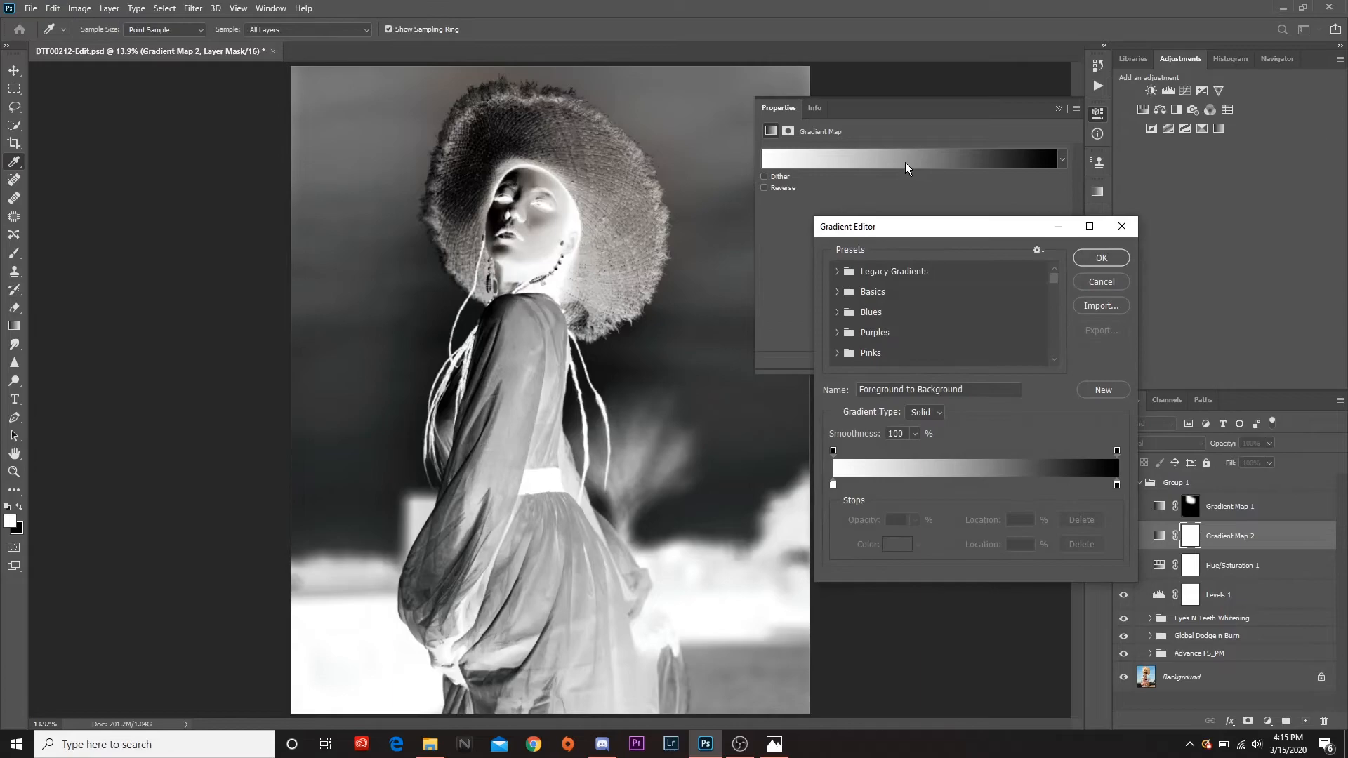
pyautogui.click(837, 272)
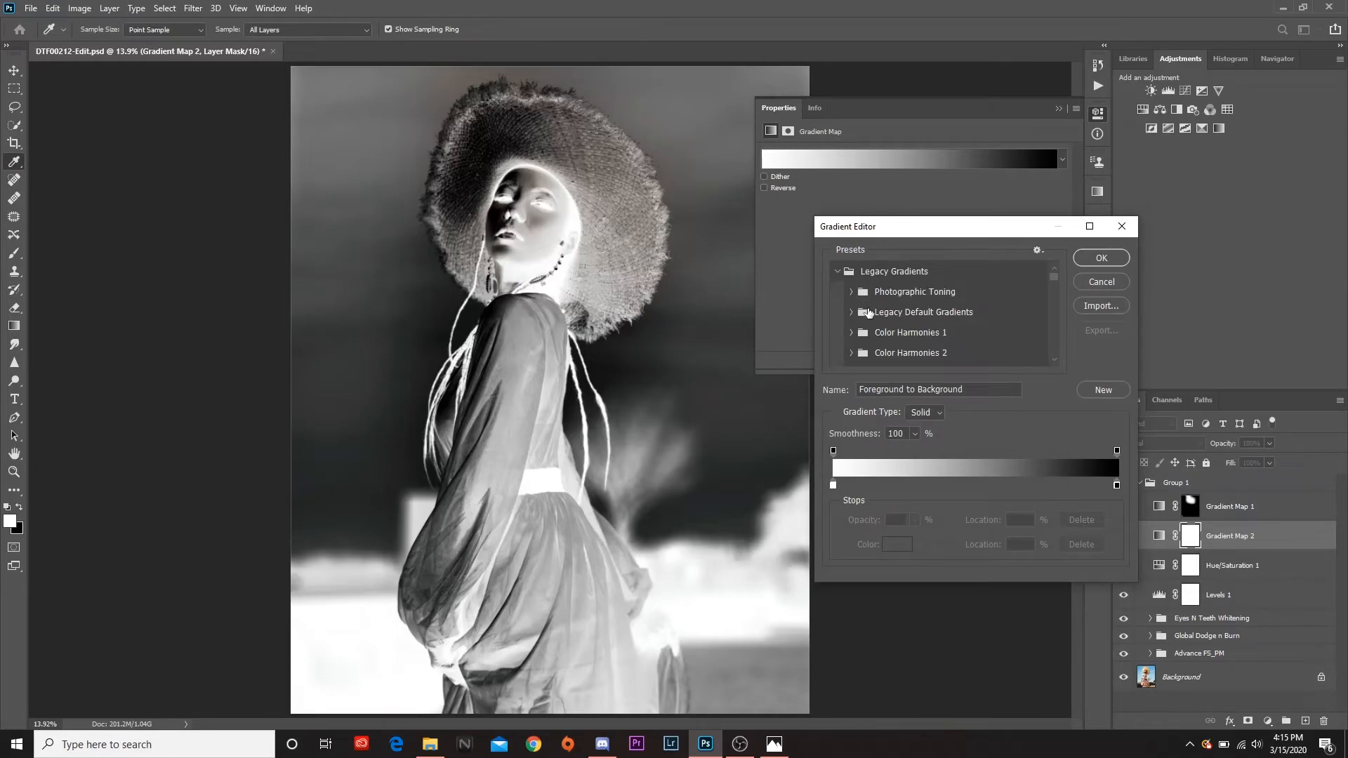
pyautogui.click(850, 292)
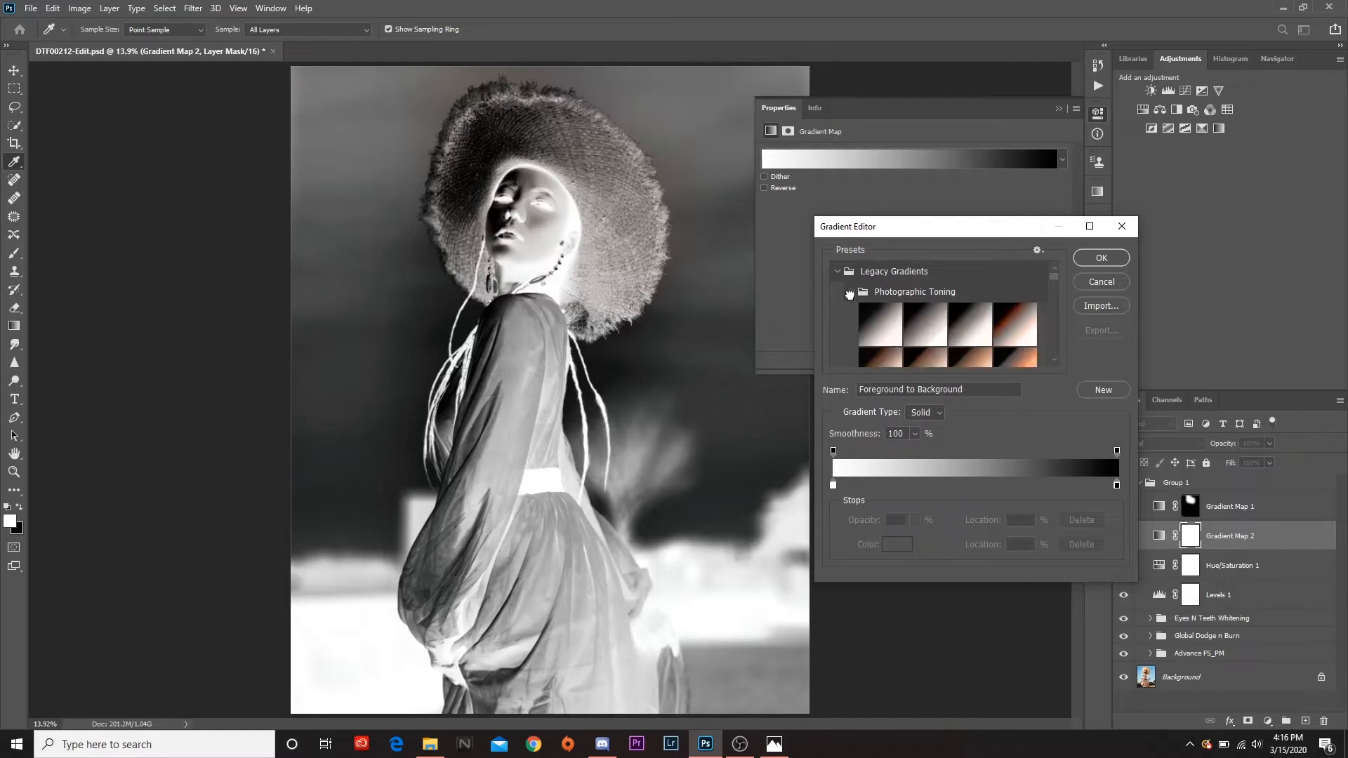
pyautogui.scroll(-3, 874, 313)
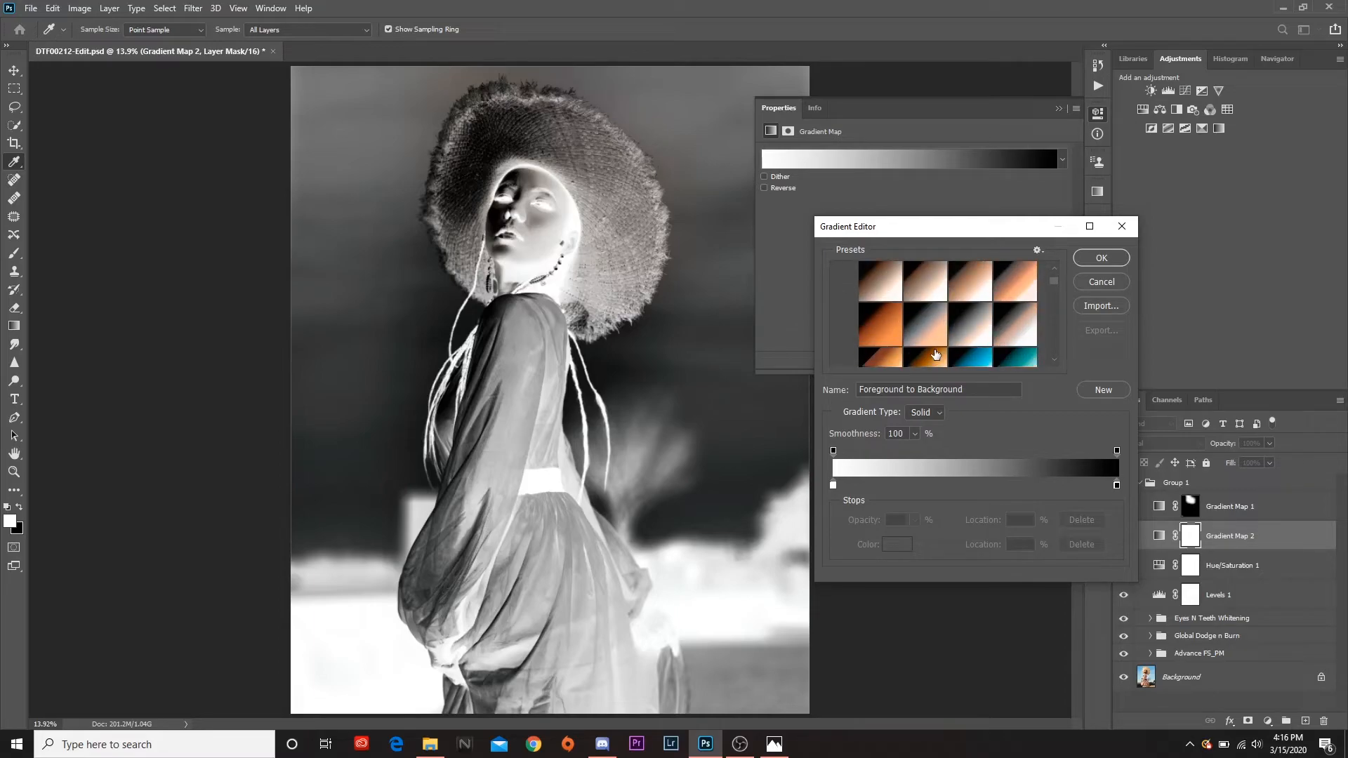
pyautogui.scroll(-2, 935, 355)
pyautogui.click(925, 318)
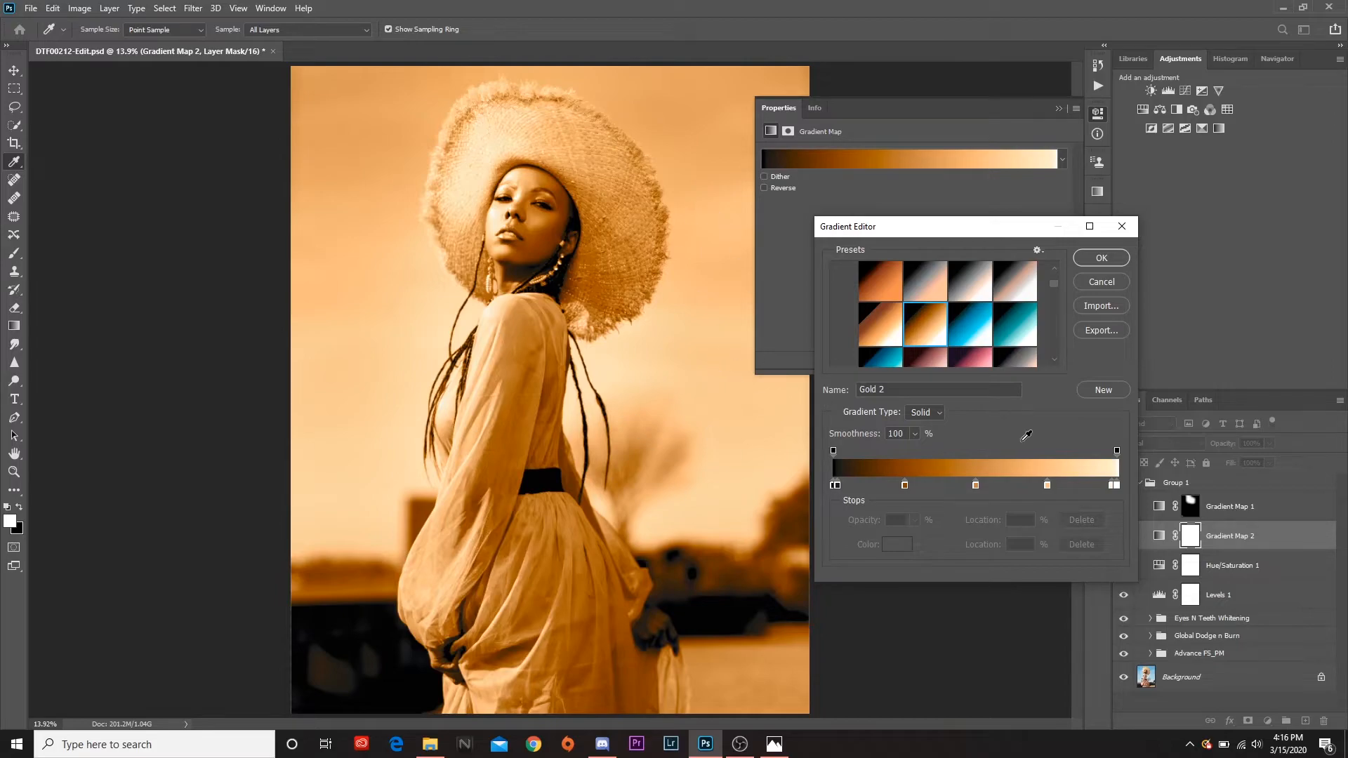
pyautogui.click(1110, 283)
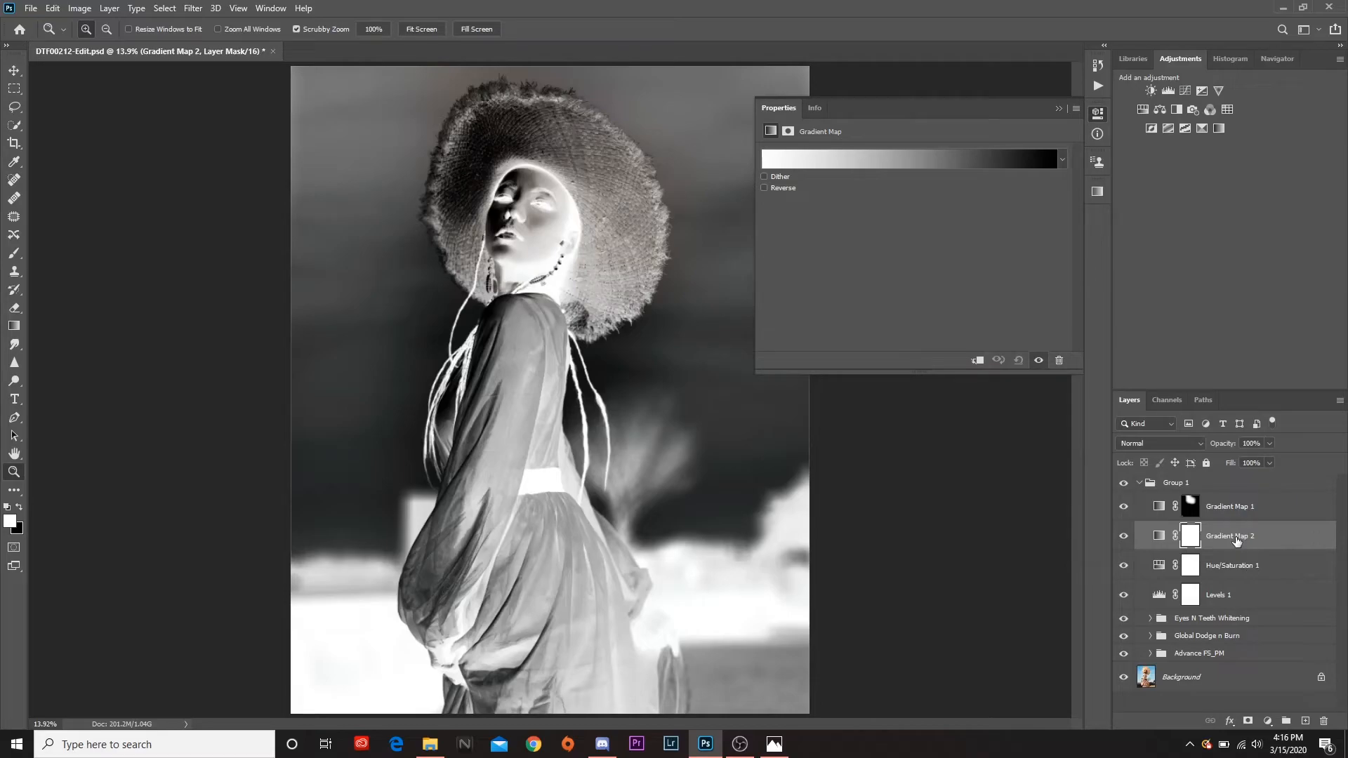
pyautogui.press('Delete')
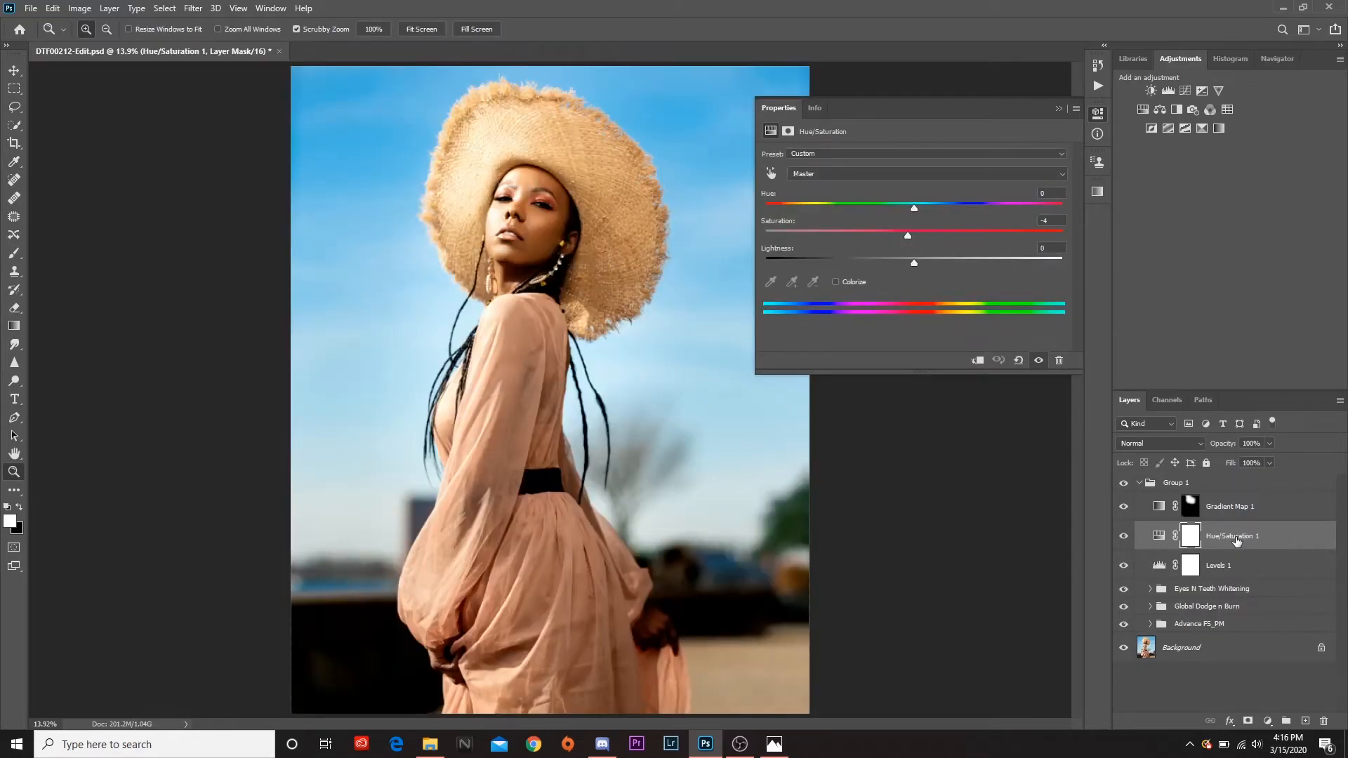
# Examine the Gradient Map 1 layer's gradient and its blend mode options
pyautogui.click(1225, 508)
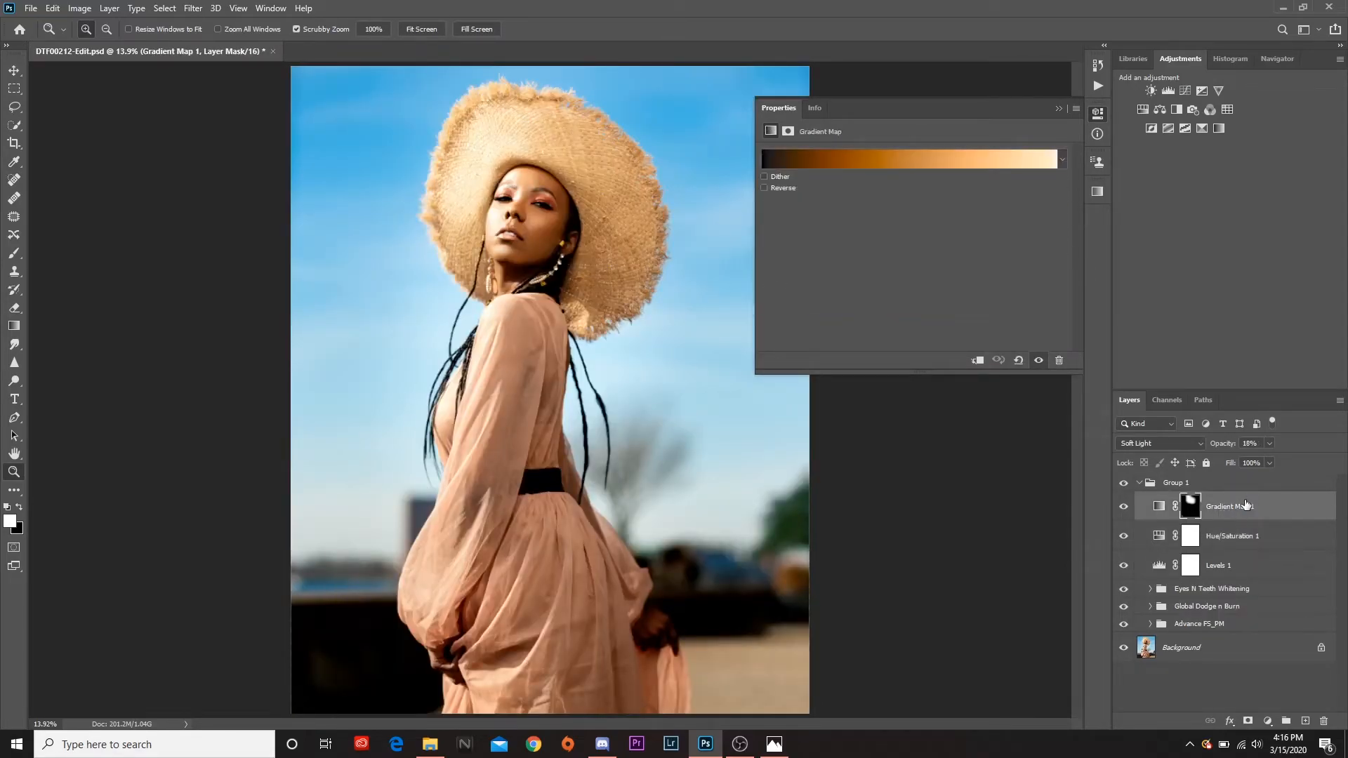
pyautogui.click(1186, 441)
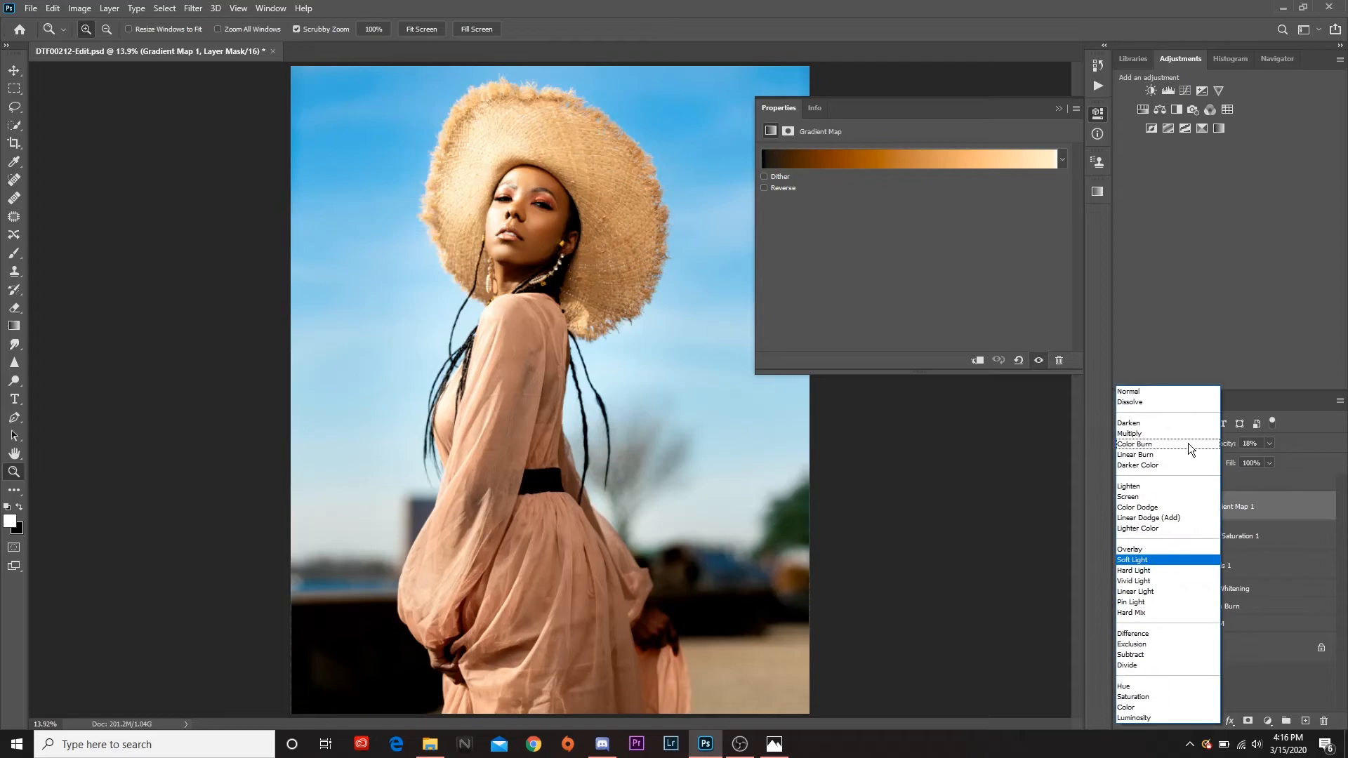
pyautogui.click(1248, 334)
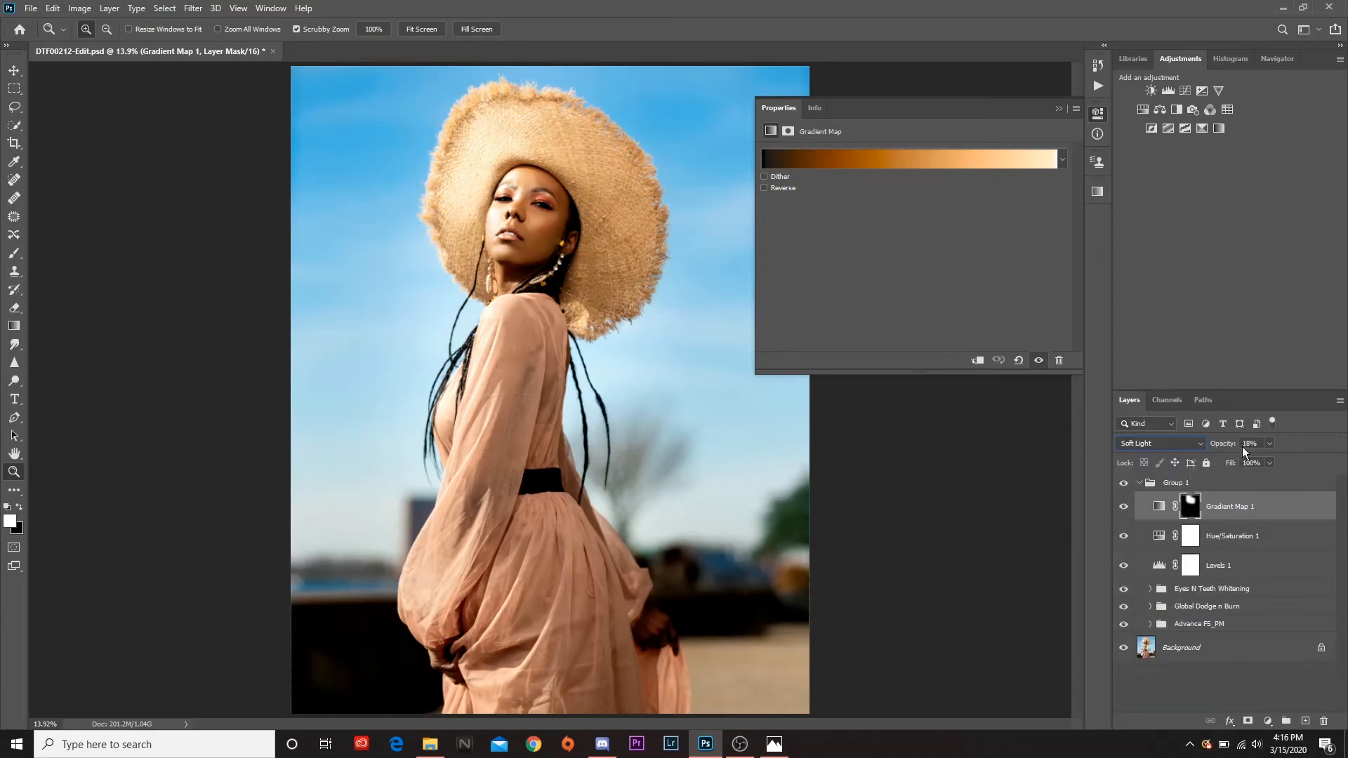
# Preview the Gradient Map 1 layer at 100% opacity, and set its opacity to 22%
pyautogui.moveTo(1224, 447); pyautogui.dragTo(1344, 456)
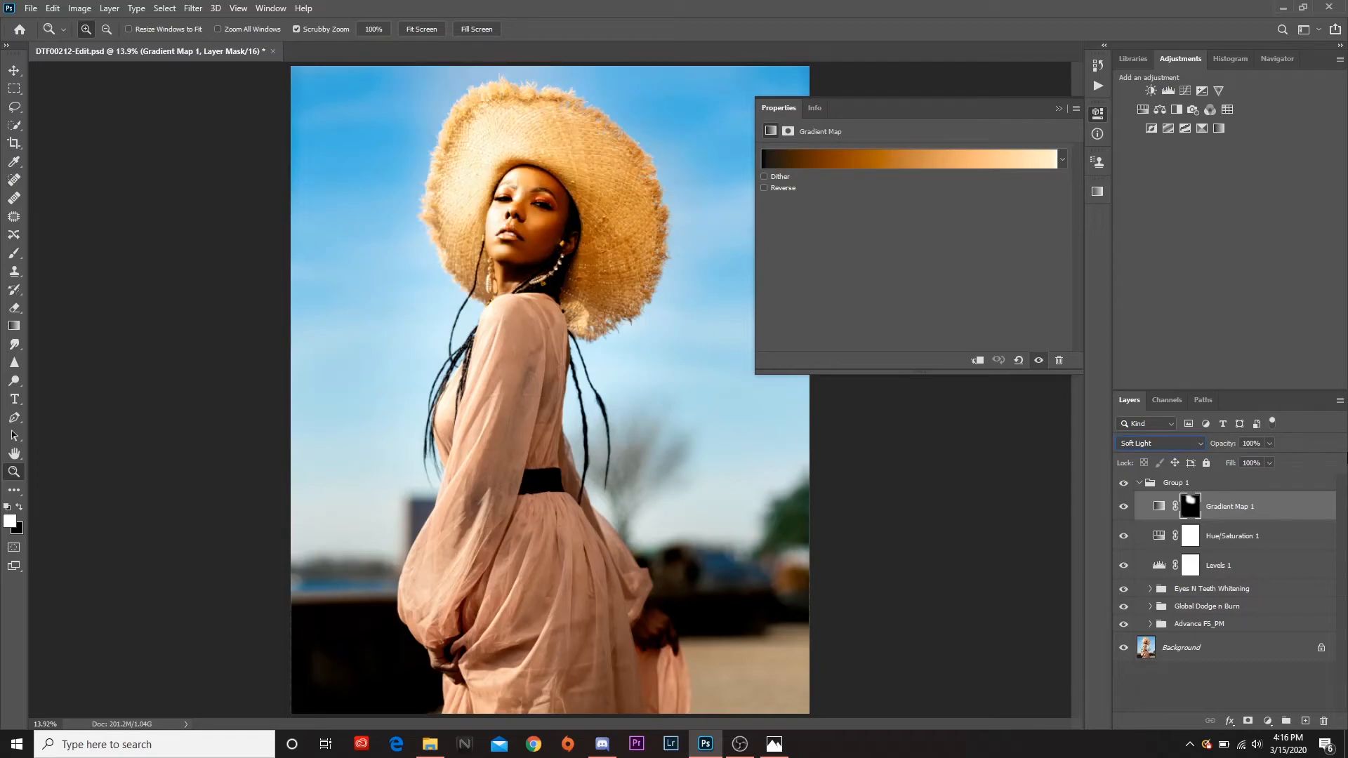
pyautogui.click(1252, 446)
pyautogui.write('18')
pyautogui.press('BackSpace')
pyautogui.press('BackSpace')
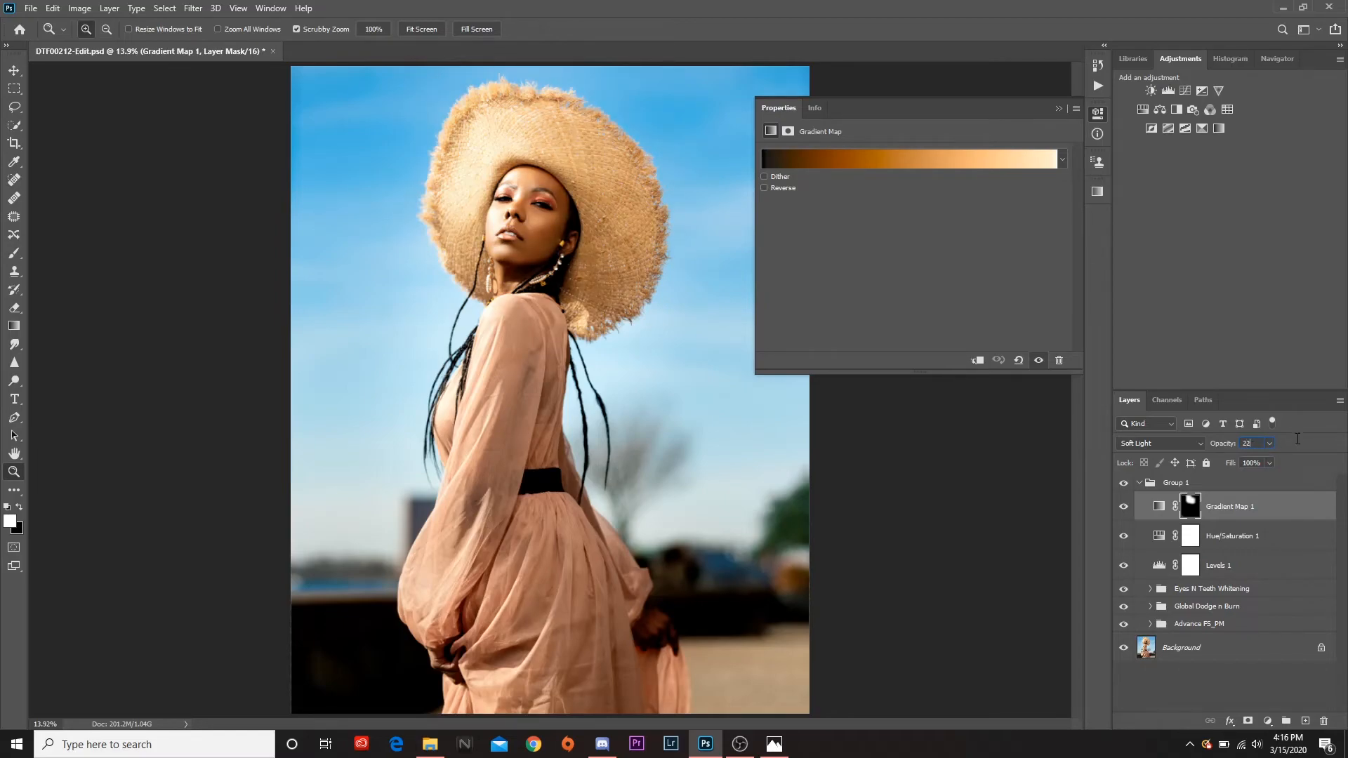
pyautogui.press('Return')
# Compare the photo with and without the Gradient Map 1 adjustment, leaving the layer visible, and collapse its properties
pyautogui.click(1123, 507)
pyautogui.click(1124, 510)
pyautogui.click(1123, 508)
pyautogui.click(1124, 508)
pyautogui.click(1059, 108)
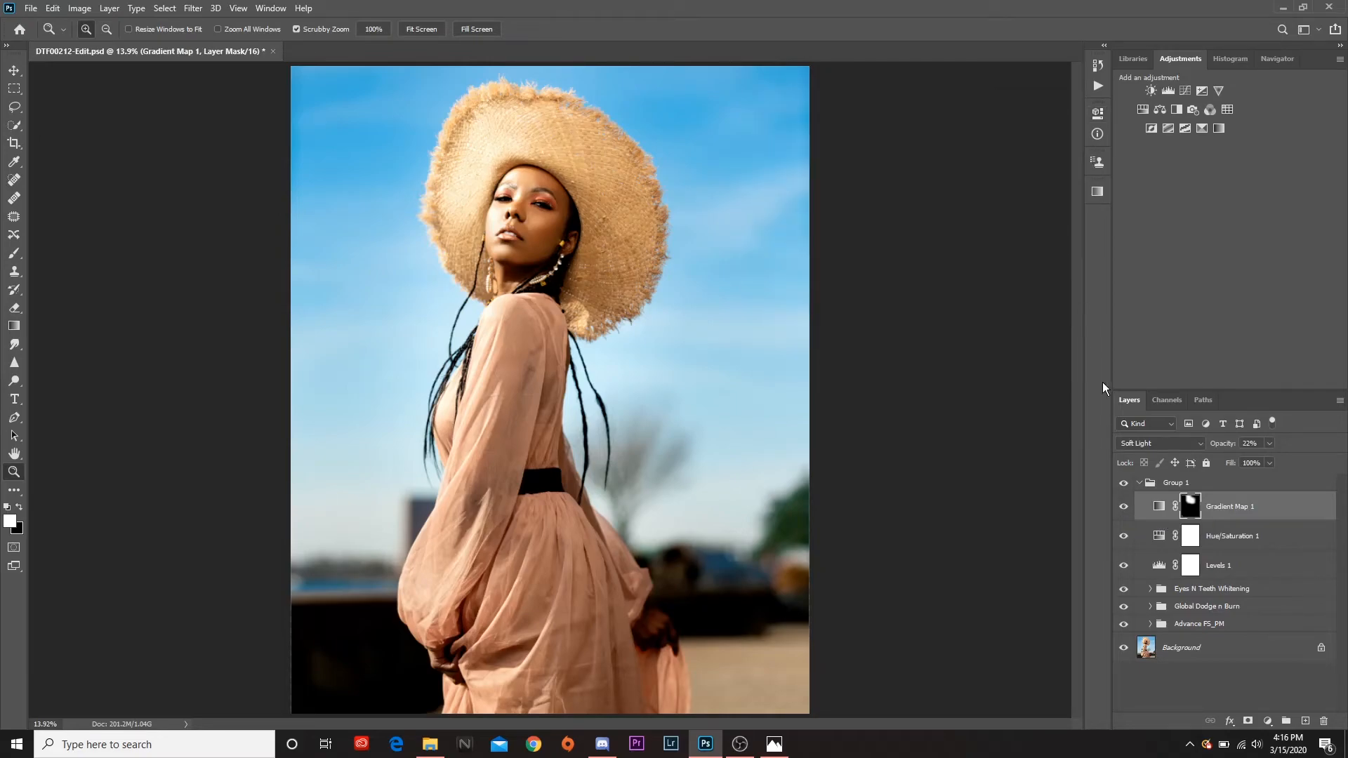
# Collapse Group 1 and compare the original photo with the full retouch several times, leaving the group visible
pyautogui.click(1138, 483)
pyautogui.click(1124, 483)
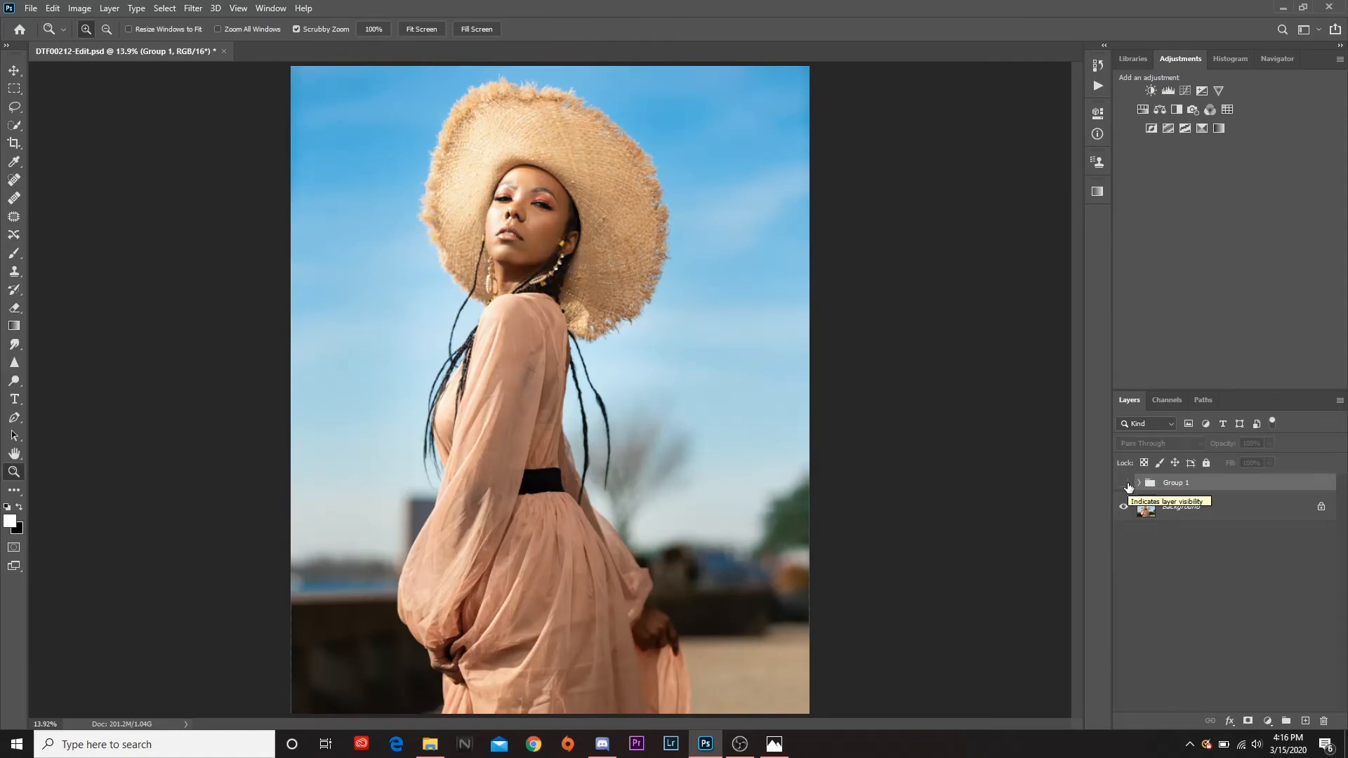
pyautogui.click(1124, 482)
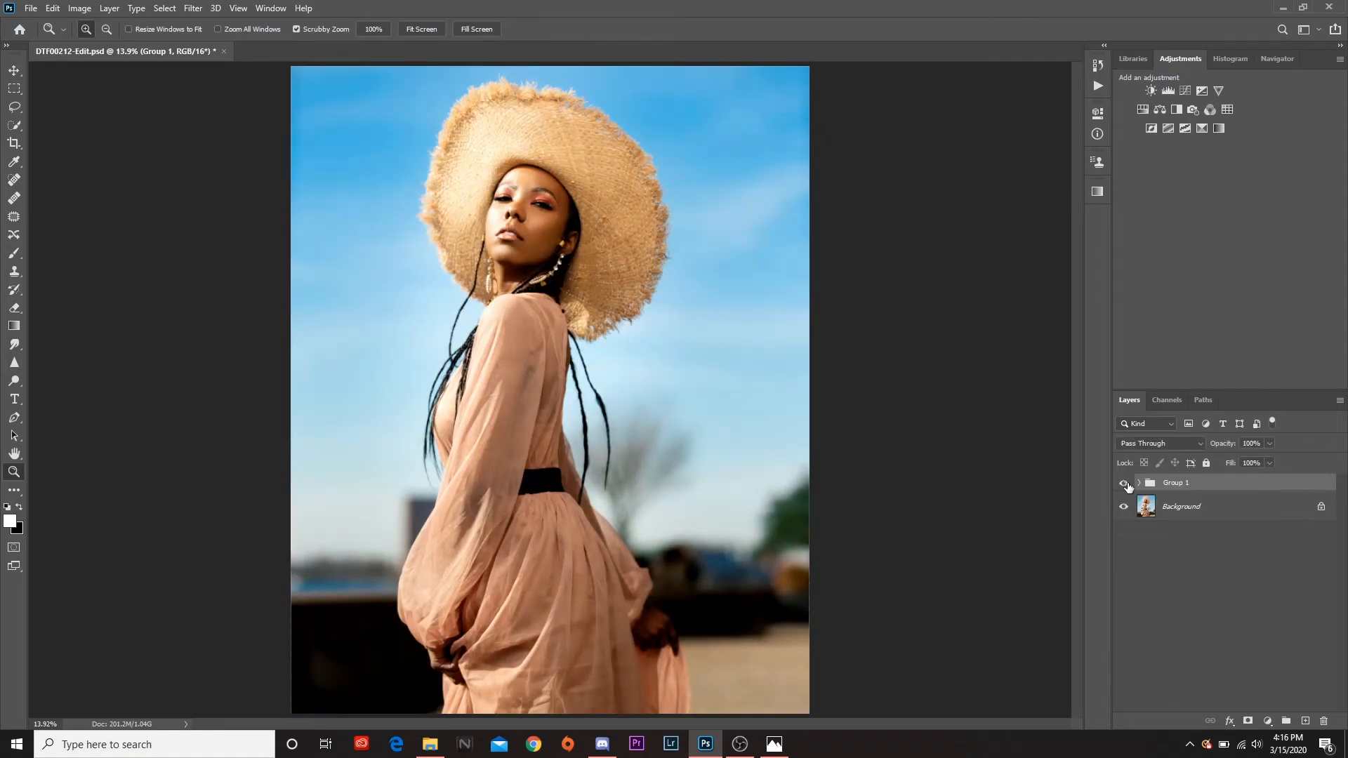
pyautogui.click(1123, 483)
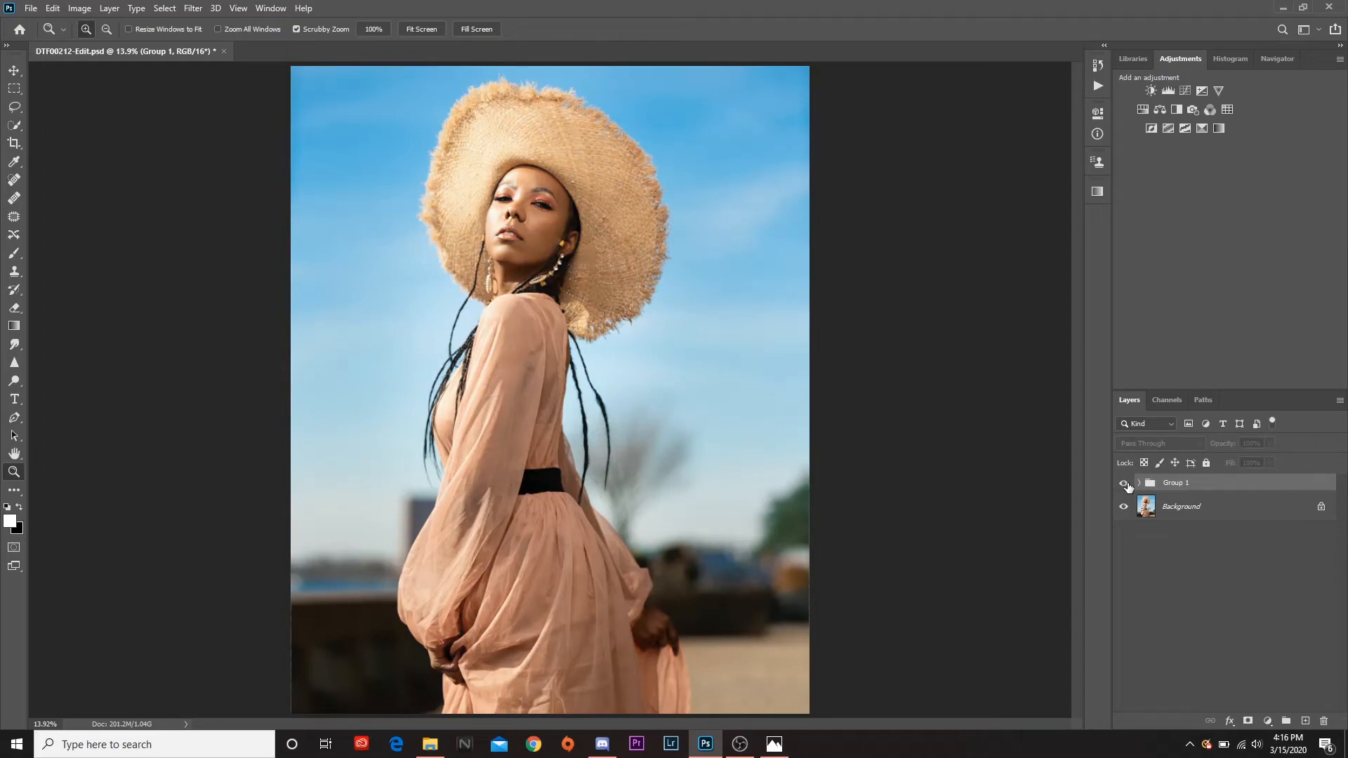
pyautogui.click(1124, 483)
pyautogui.click(1124, 483)
pyautogui.click(1124, 483)
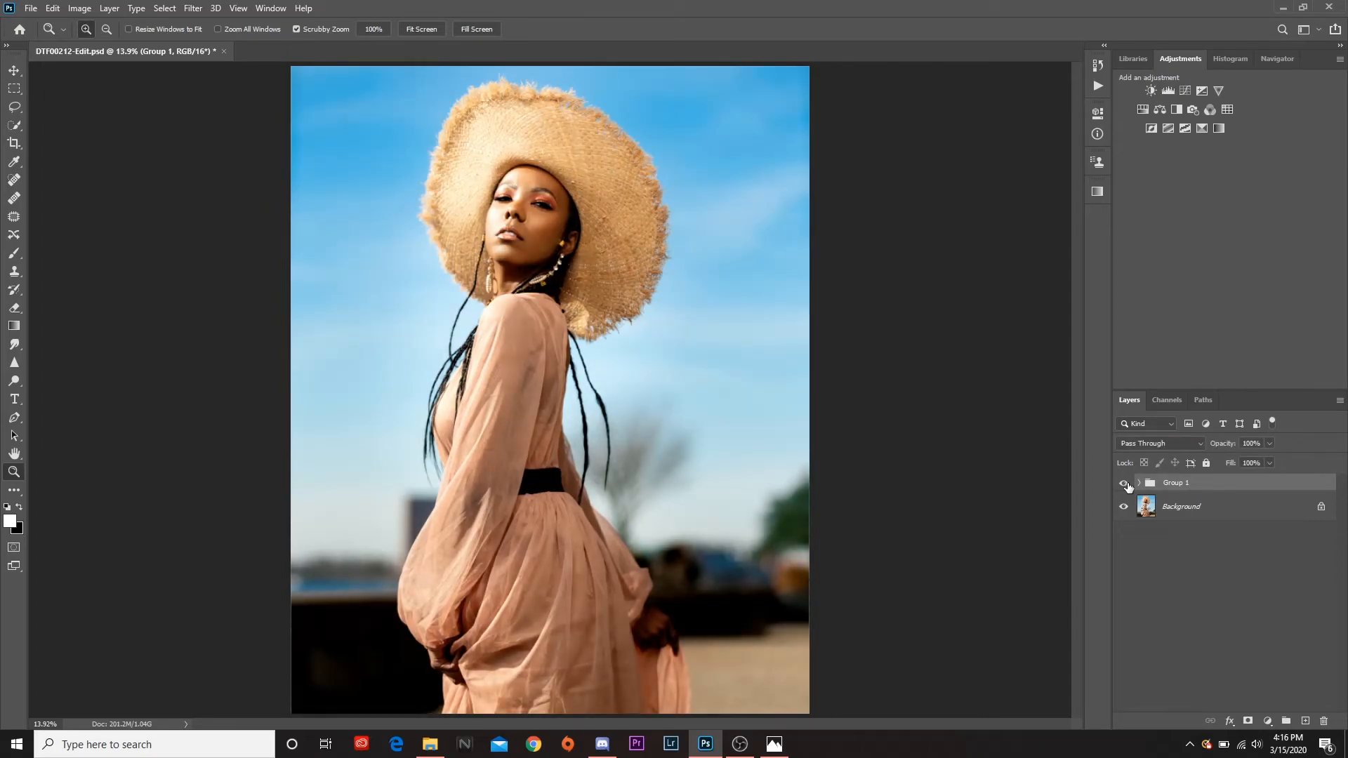